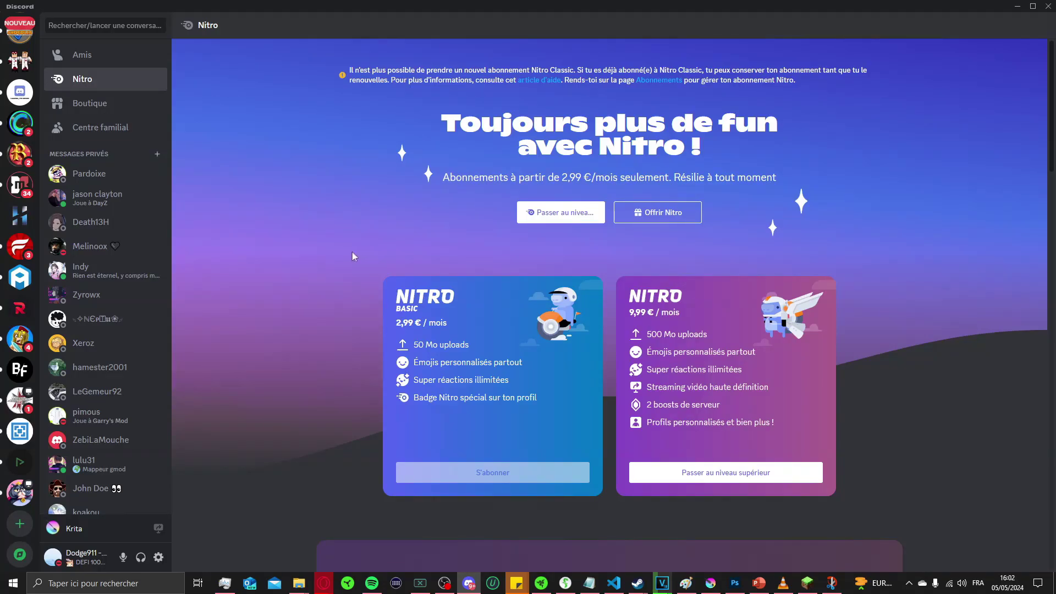
# Step: Start a new server from scratch instead of a template, intended for a club or community
pyautogui.click(19, 529)
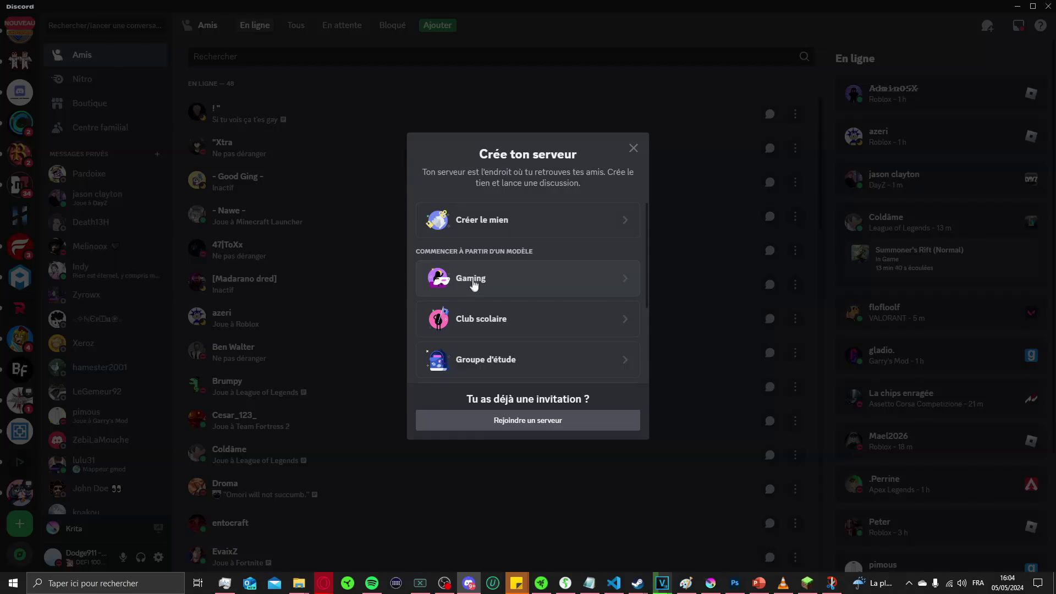
pyautogui.scroll(-3, 493, 339)
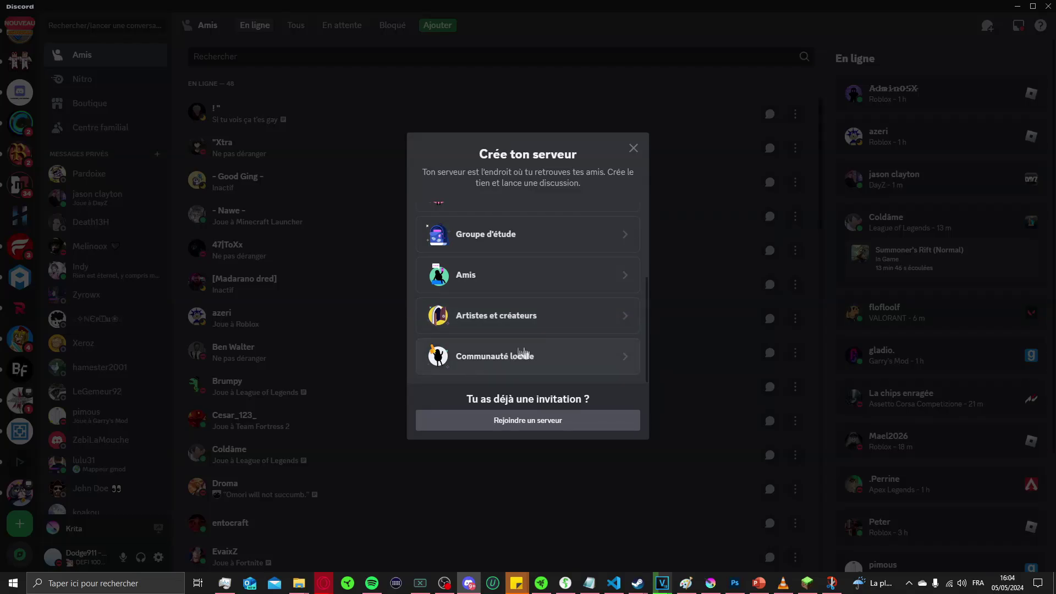
pyautogui.scroll(3, 593, 351)
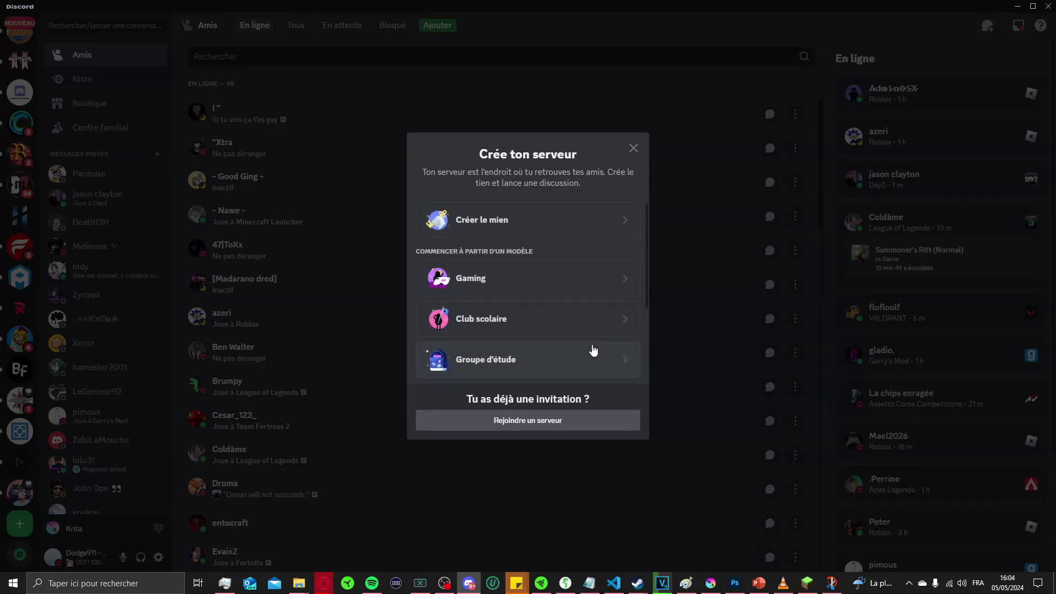
pyautogui.scroll(-3, 593, 351)
pyautogui.scroll(3, 594, 351)
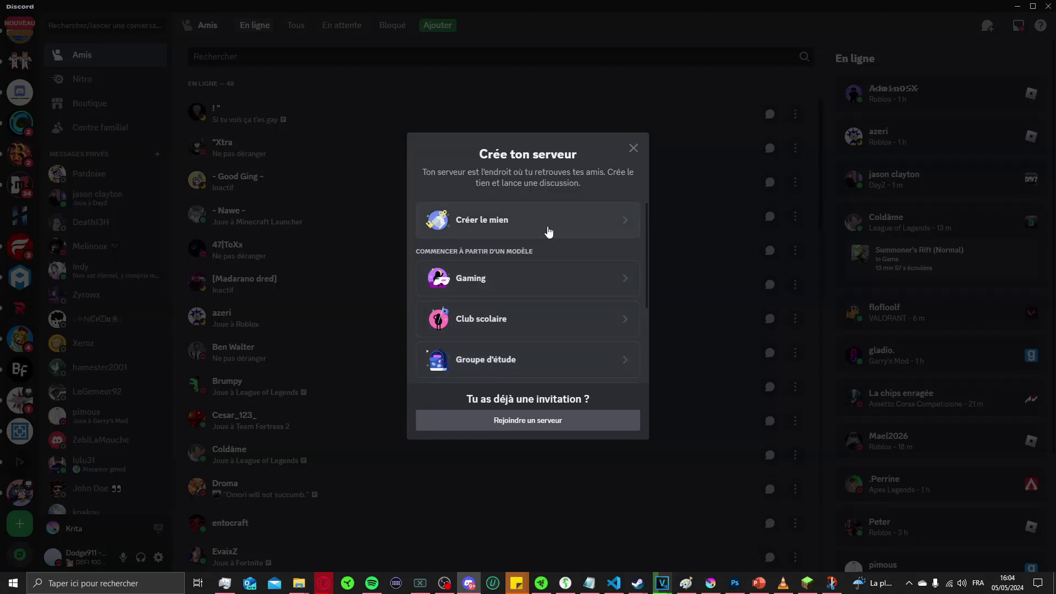
pyautogui.click(438, 220)
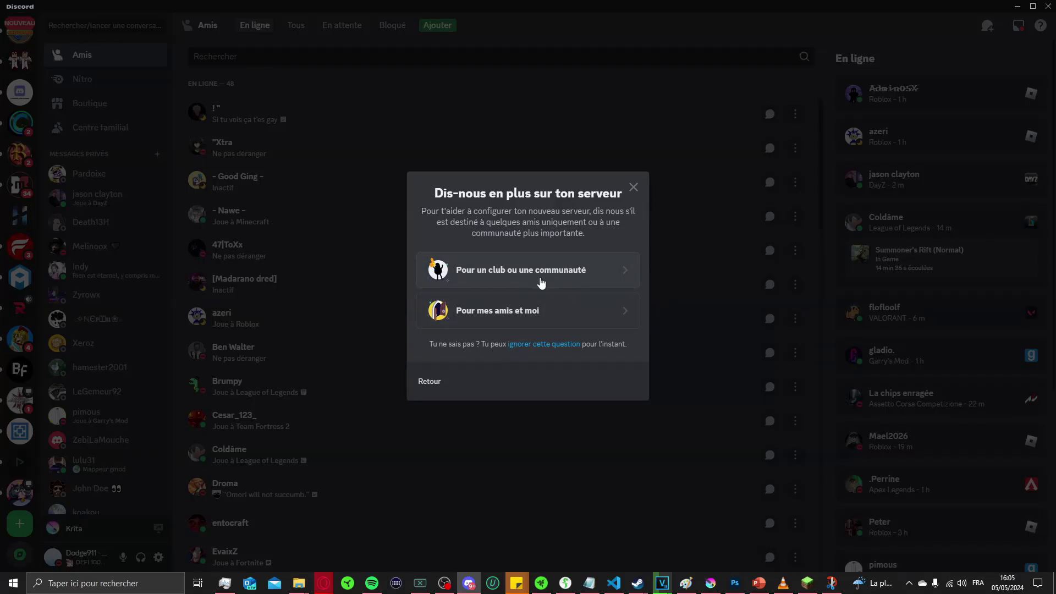
pyautogui.click(542, 277)
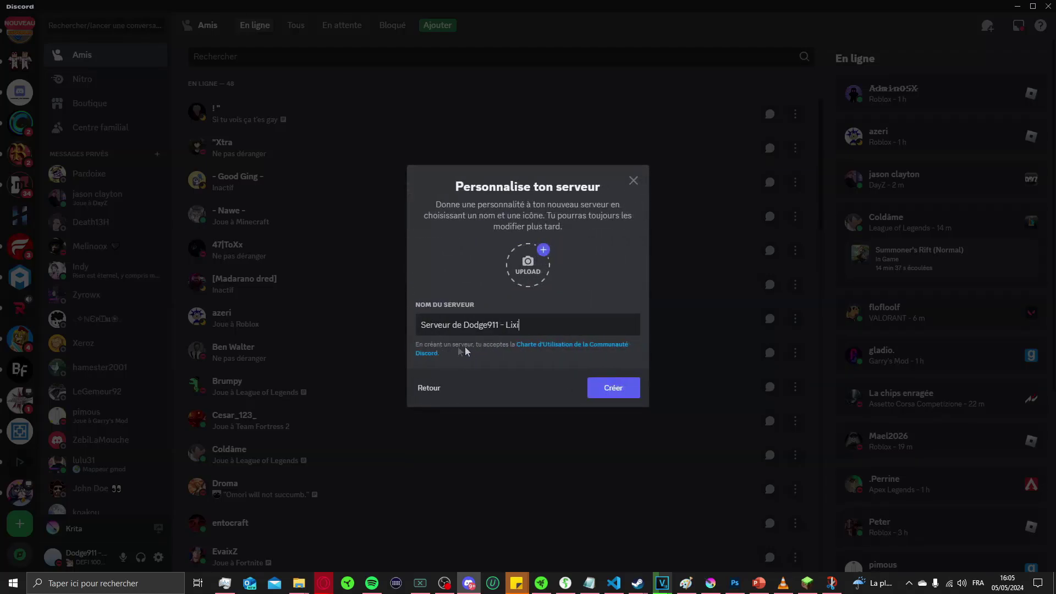
# Step: Name the server "CREATION D'UN SERVEUR DISCORD DE A À Z." and create it
pyautogui.moveTo(534, 324); pyautogui.dragTo(383, 335)
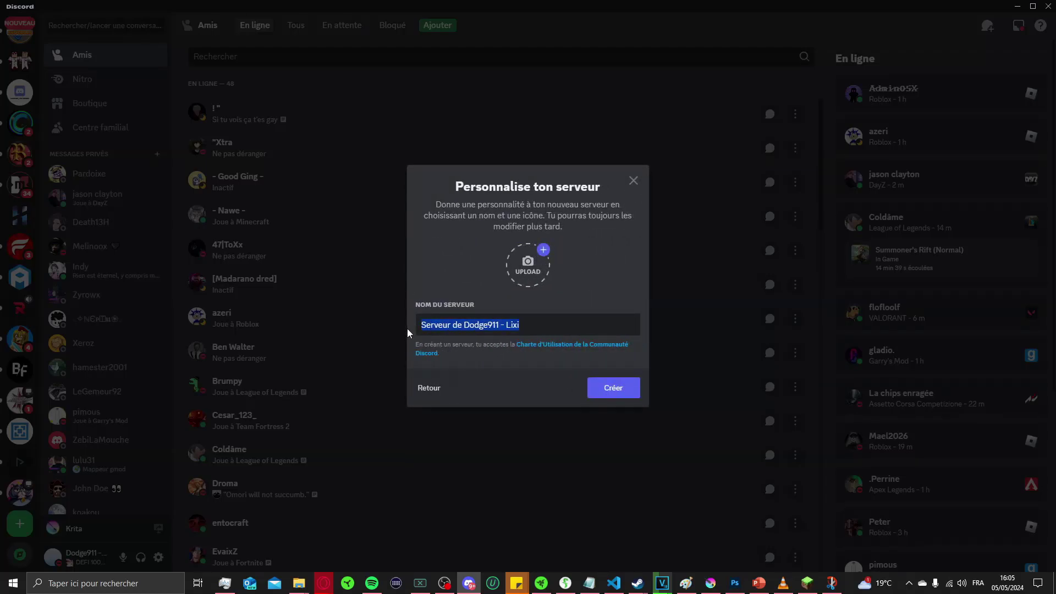
pyautogui.press('BackSpace')
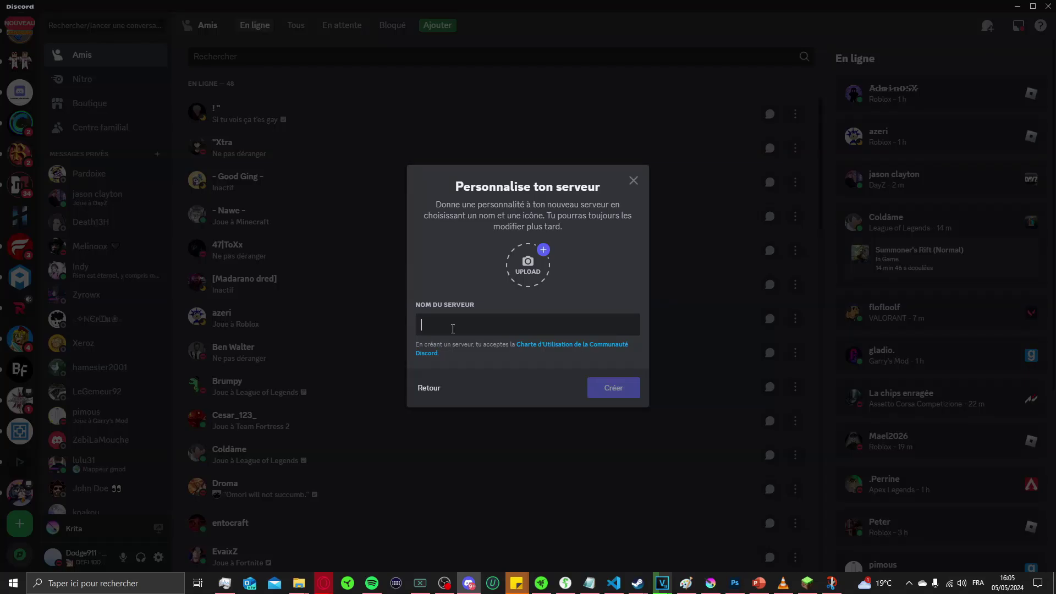
pyautogui.write("CREATION D'UN SERVEUR DISCORD DE A À Z")
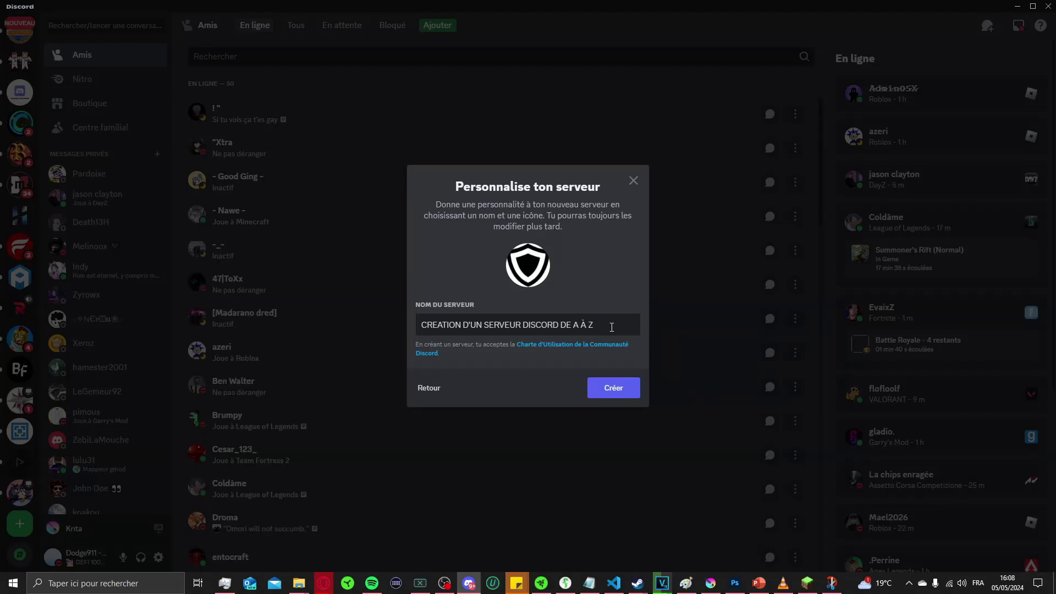
pyautogui.write('.')
pyautogui.click(616, 389)
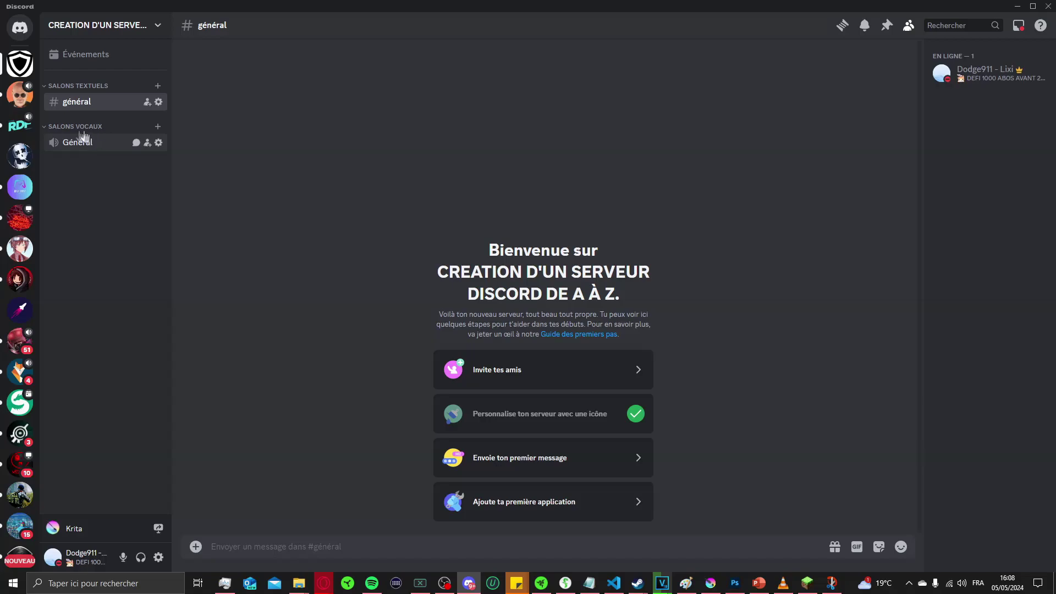
# Step: Delete the default Salons textuels and Salons vocaux categories
pyautogui.rightClick(97, 87)
pyautogui.click(143, 231)
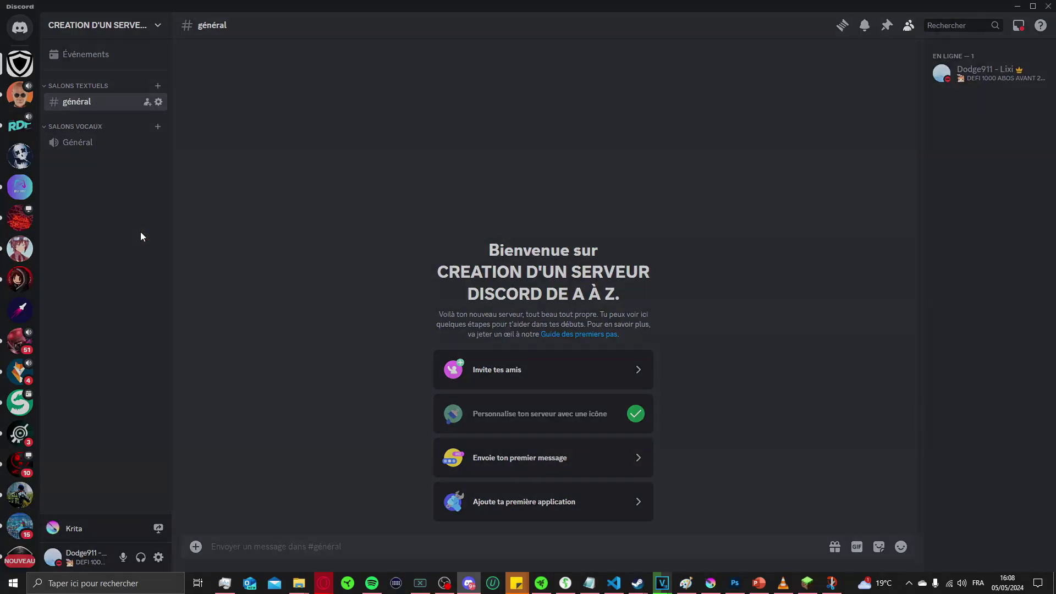
pyautogui.press('Return')
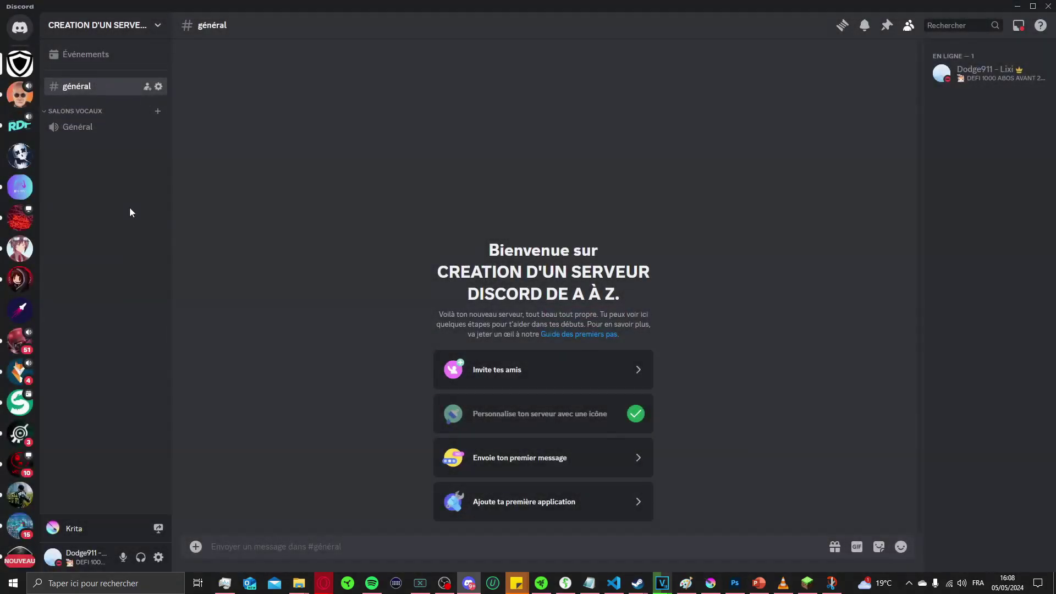
pyautogui.rightClick(100, 112)
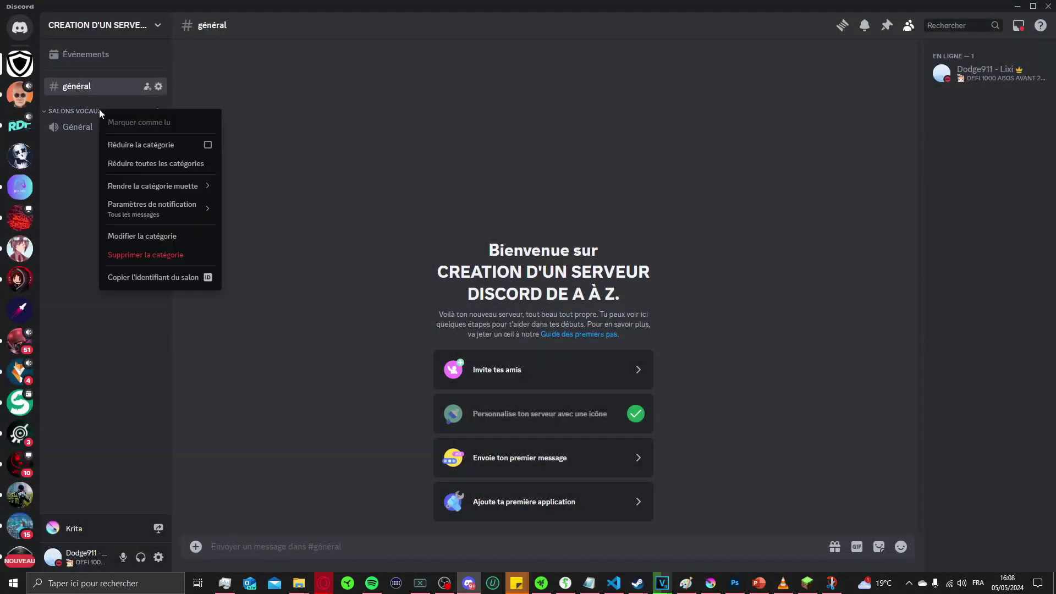
pyautogui.click(161, 255)
# Step: Delete the default général text channel and the Général voice channel
pyautogui.rightClick(74, 86)
pyautogui.click(108, 267)
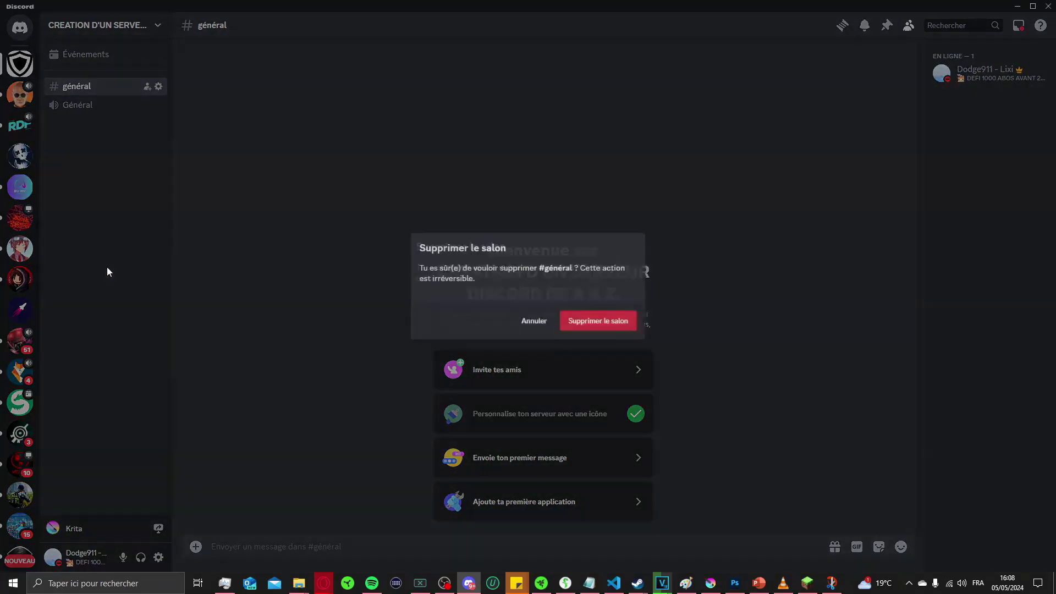
pyautogui.press('Return')
pyautogui.rightClick(87, 92)
pyautogui.click(113, 285)
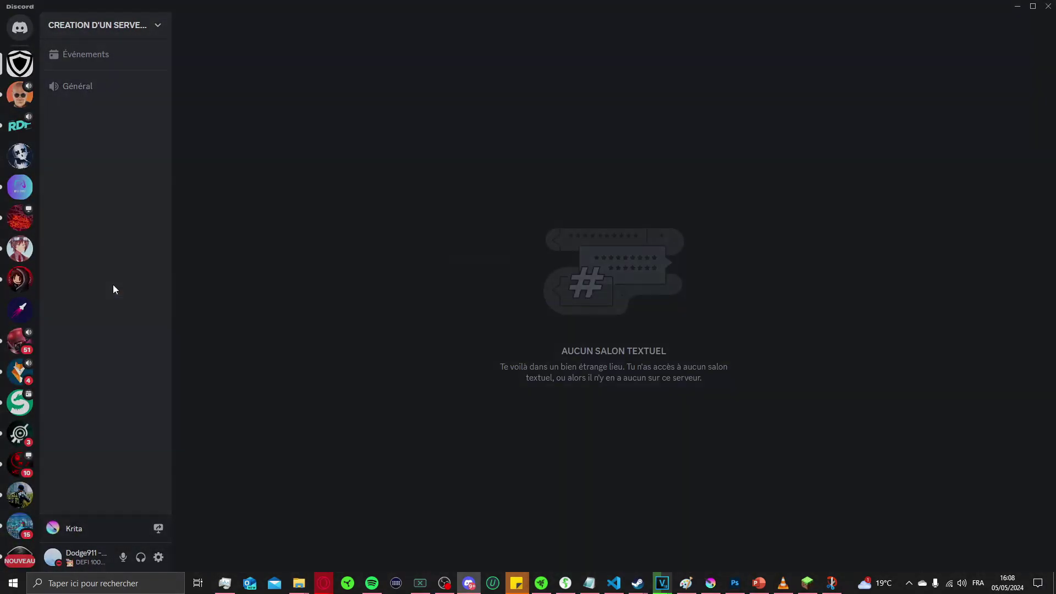
pyautogui.press('Return')
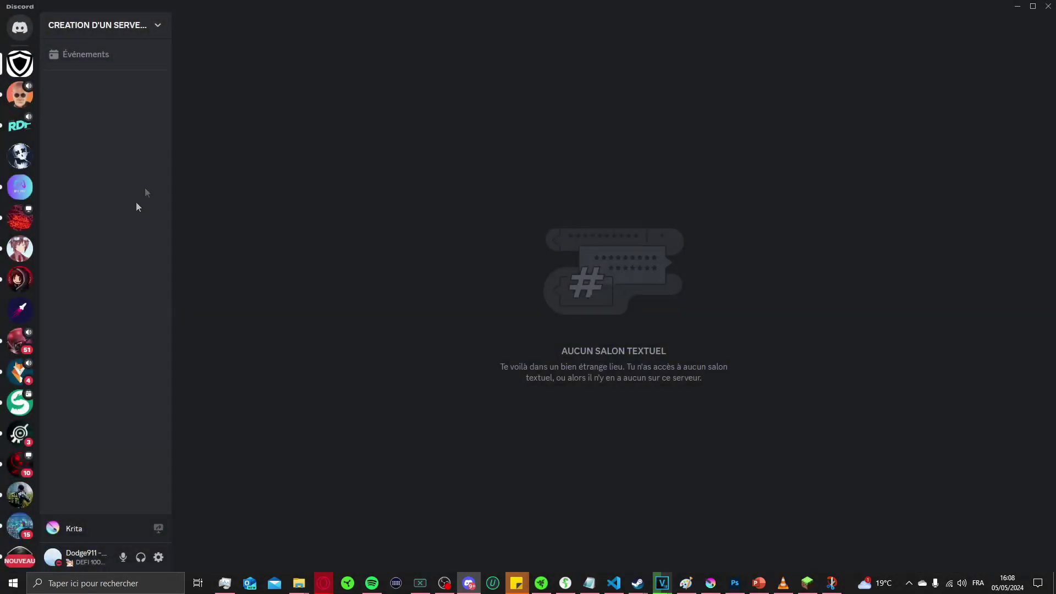
pyautogui.rightClick(123, 131)
pyautogui.click(77, 66)
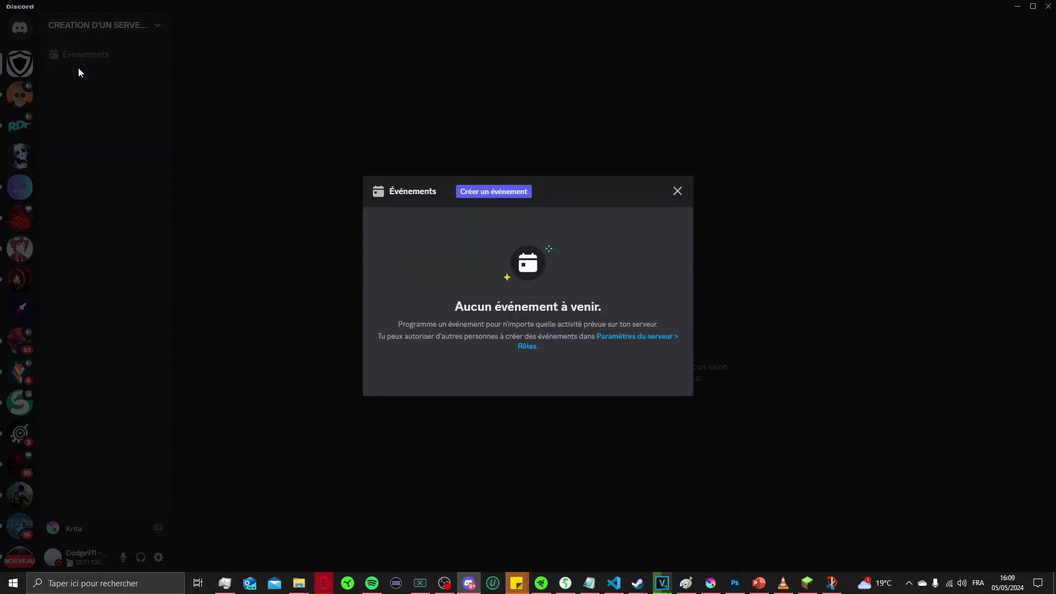
pyautogui.click(78, 68)
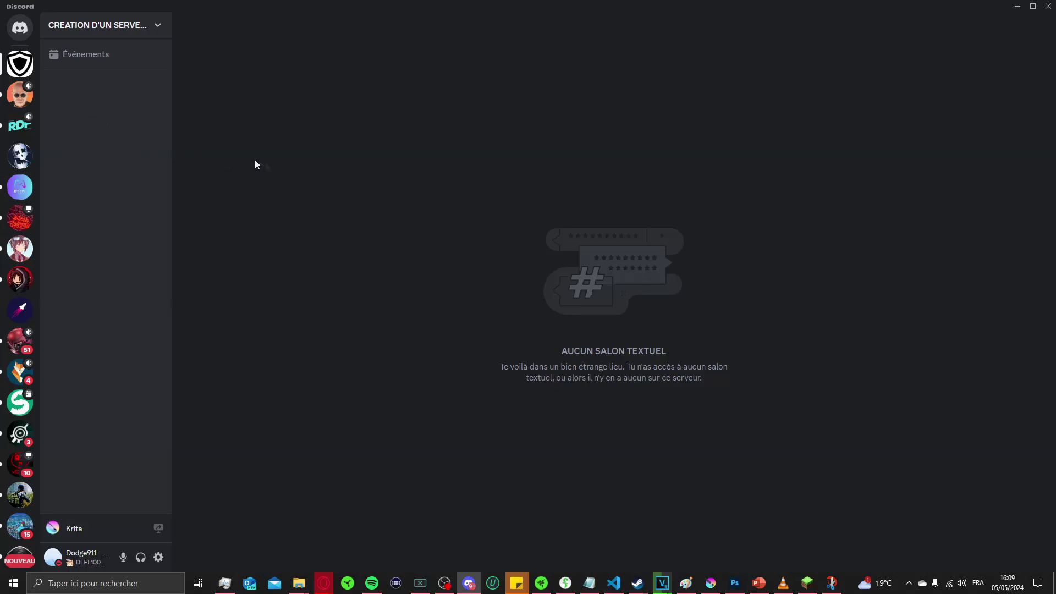
# Step: Create a non-private channel category named Staff
pyautogui.rightClick(95, 168)
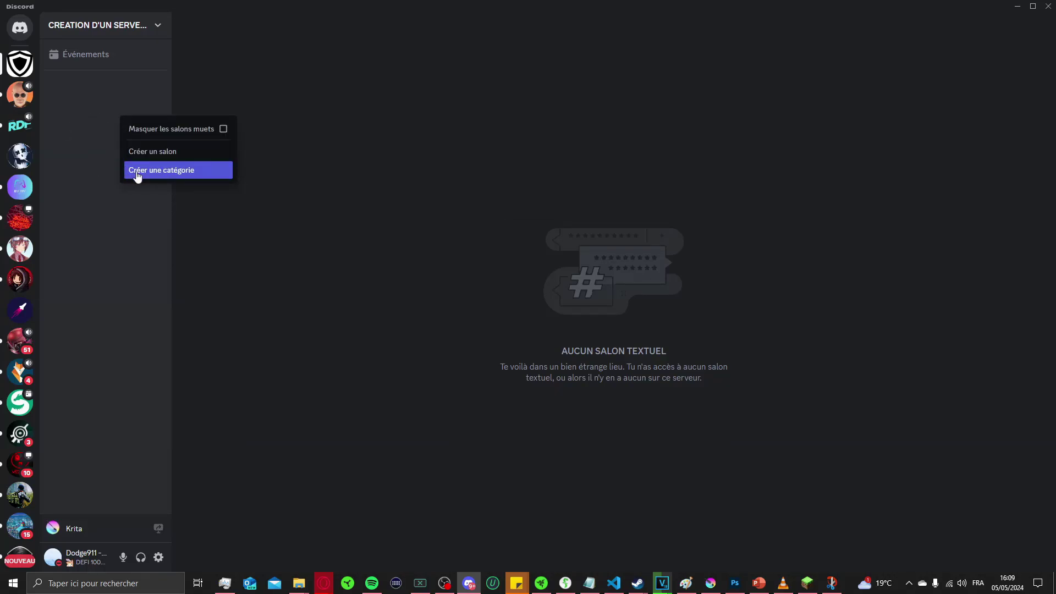
pyautogui.click(137, 171)
pyautogui.write('Staff')
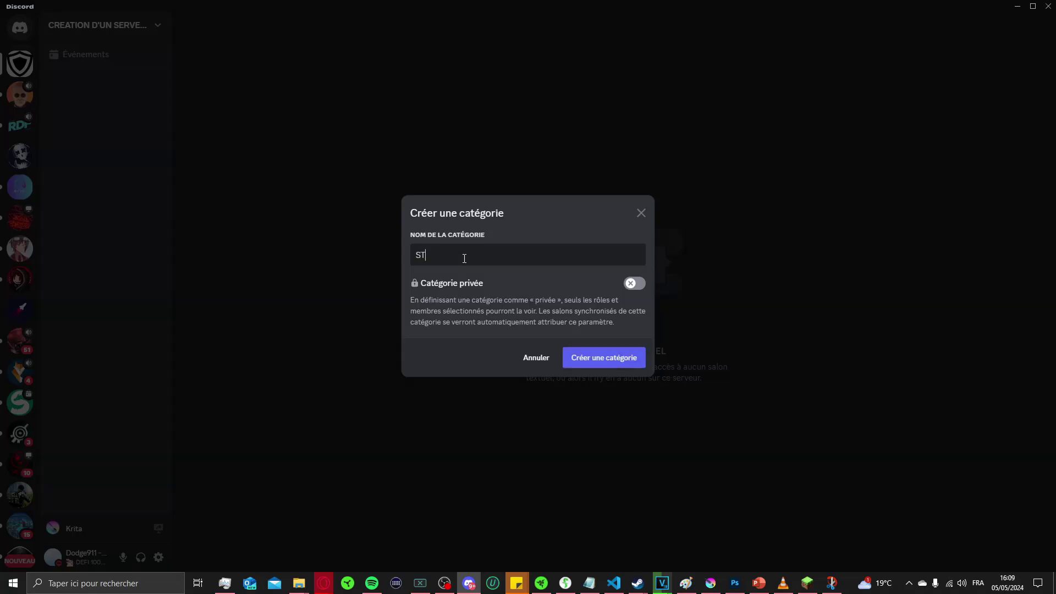
pyautogui.moveTo(454, 259); pyautogui.dragTo(356, 257)
pyautogui.write('staf')
pyautogui.press('BackSpace')
pyautogui.press('BackSpace')
pyautogui.press('BackSpace')
pyautogui.press('BackSpace')
pyautogui.write('Staff')
pyautogui.press('BackSpace')
pyautogui.press('BackSpace')
pyautogui.press('BackSpace')
pyautogui.press('BackSpace')
pyautogui.write('TAFF')
pyautogui.press('BackSpace')
pyautogui.press('BackSpace')
pyautogui.press('BackSpace')
pyautogui.press('BackSpace')
pyautogui.write('taff')
pyautogui.moveTo(453, 259); pyautogui.dragTo(411, 264)
pyautogui.doubleClick(441, 257)
pyautogui.click(459, 256)
pyautogui.click(478, 283)
pyautogui.click(480, 285)
pyautogui.press('Return')
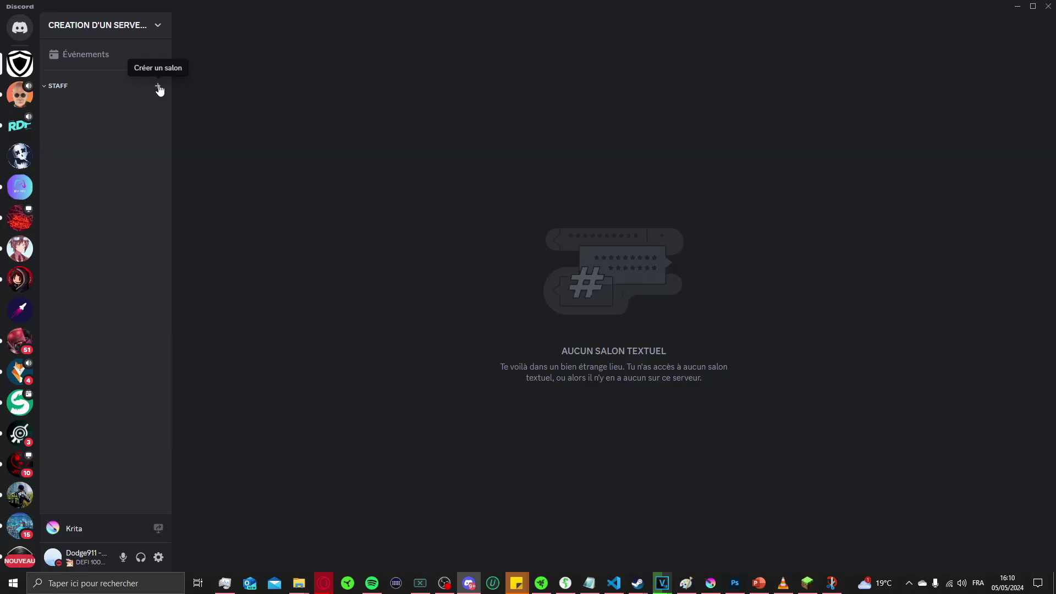
# Step: Create a text channel named écrire in the Staff category
pyautogui.click(158, 86)
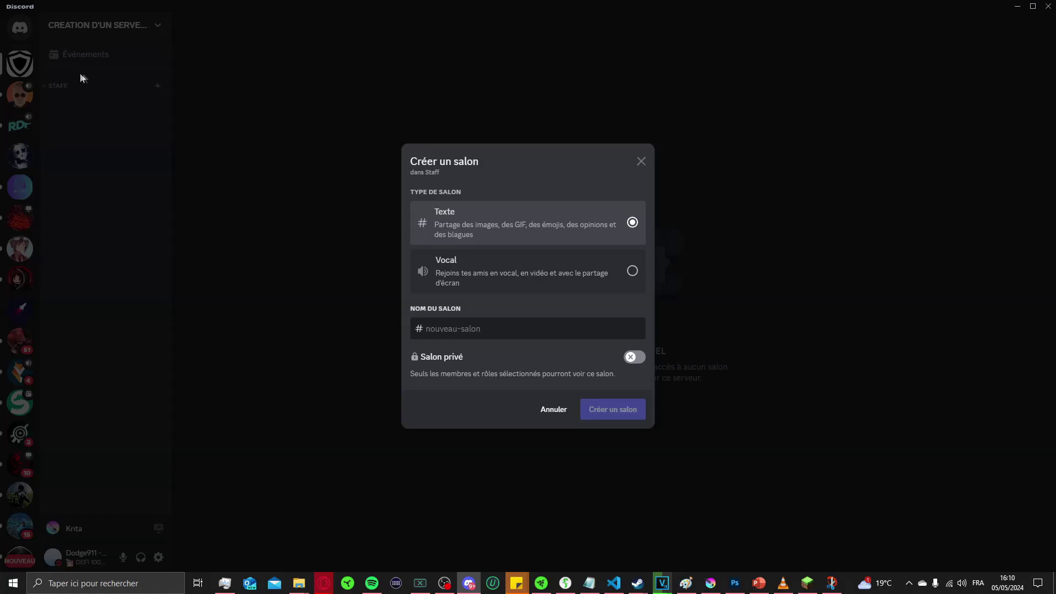
pyautogui.click(454, 329)
pyautogui.write('écrire')
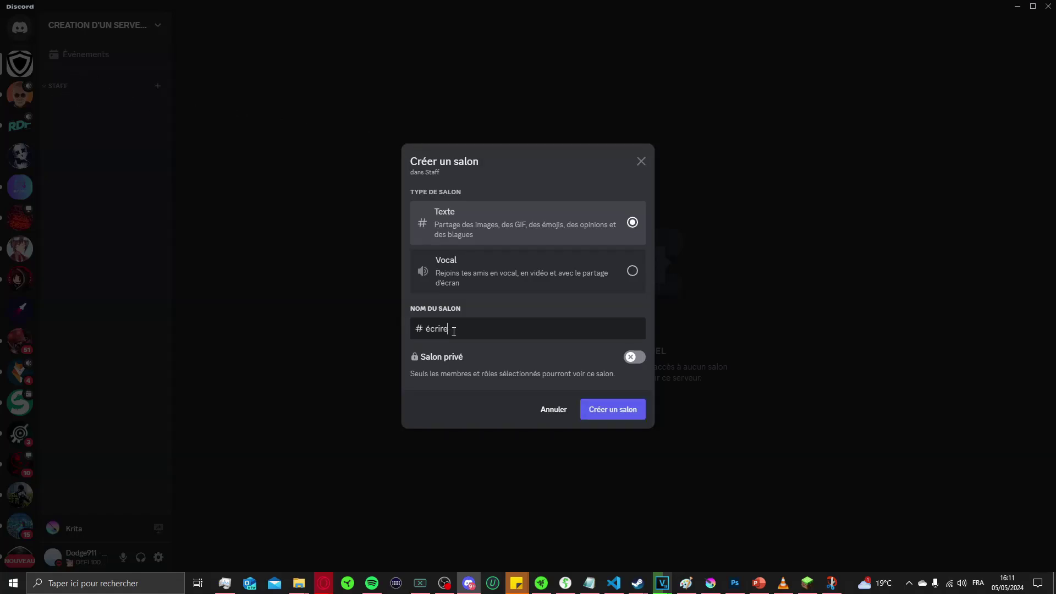
pyautogui.moveTo(454, 330); pyautogui.dragTo(420, 331)
pyautogui.click(454, 329)
pyautogui.moveTo(459, 329); pyautogui.dragTo(426, 329)
pyautogui.click(447, 329)
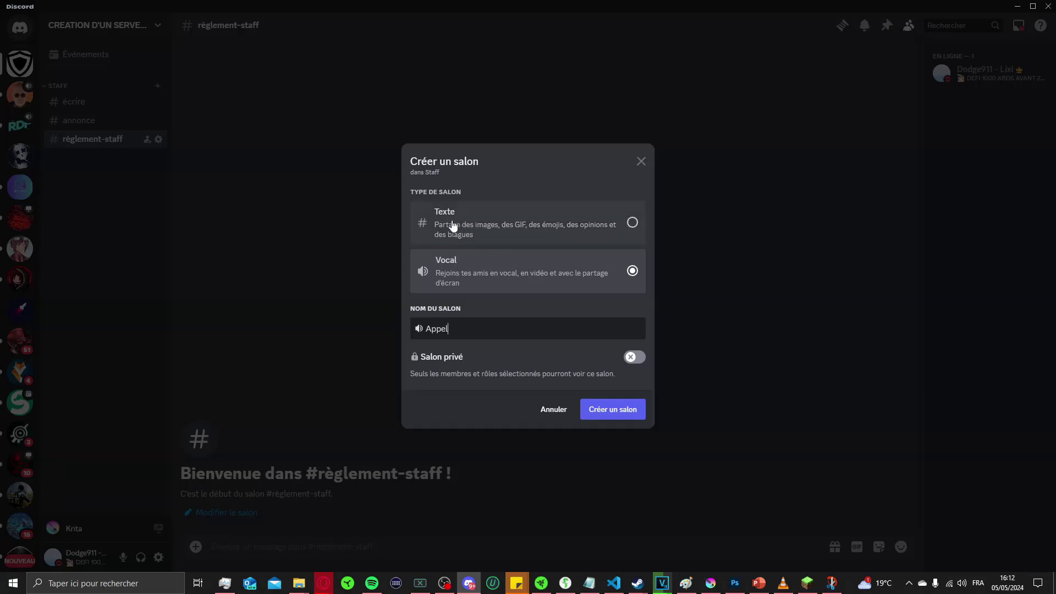
# Step: Switch the new channel's type to text and back to voice to compare how its name Appel is formatted
pyautogui.click(452, 226)
pyautogui.click(463, 260)
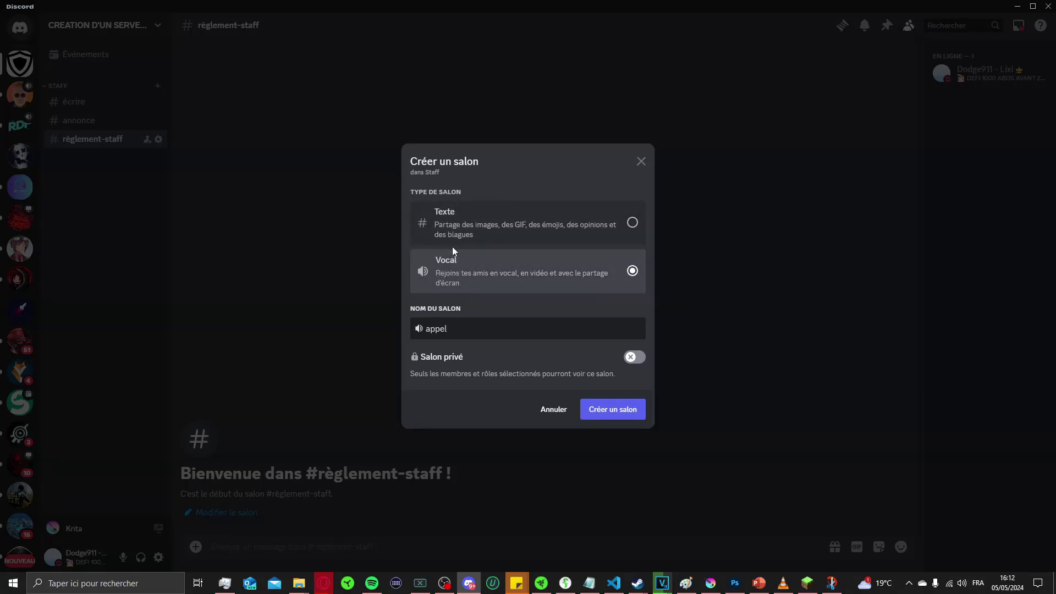
pyautogui.click(428, 328)
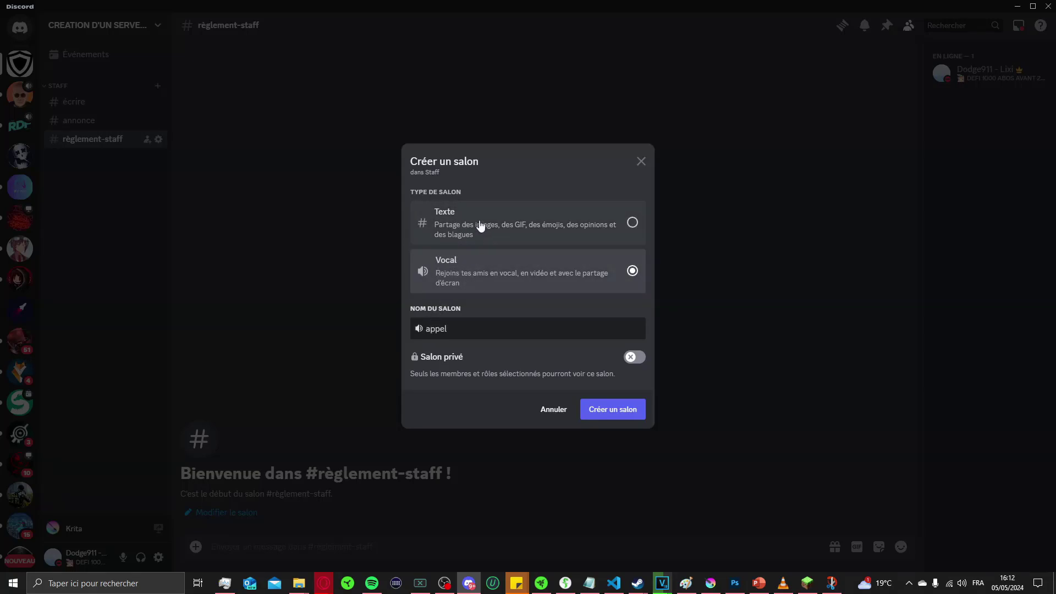
# Step: Try the test name zzzzzzezeez-z- with the channel type set to text, and clear it
pyautogui.click(474, 227)
pyautogui.moveTo(448, 328); pyautogui.dragTo(380, 326)
pyautogui.write('zz')
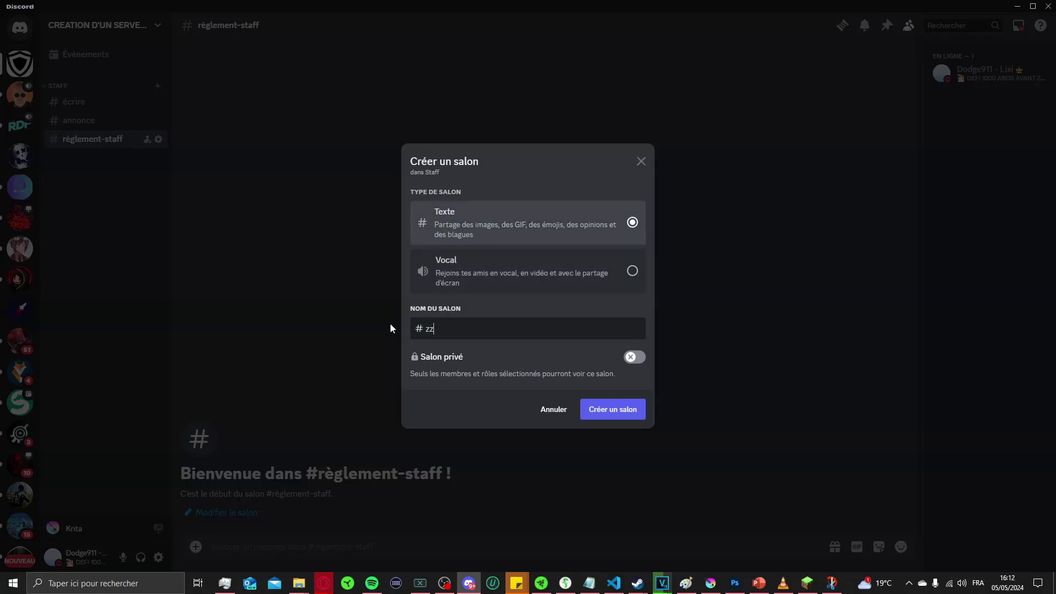
pyautogui.write('zzzzezeez-z-')
pyautogui.doubleClick(469, 328)
pyautogui.moveTo(482, 329); pyautogui.dragTo(417, 330)
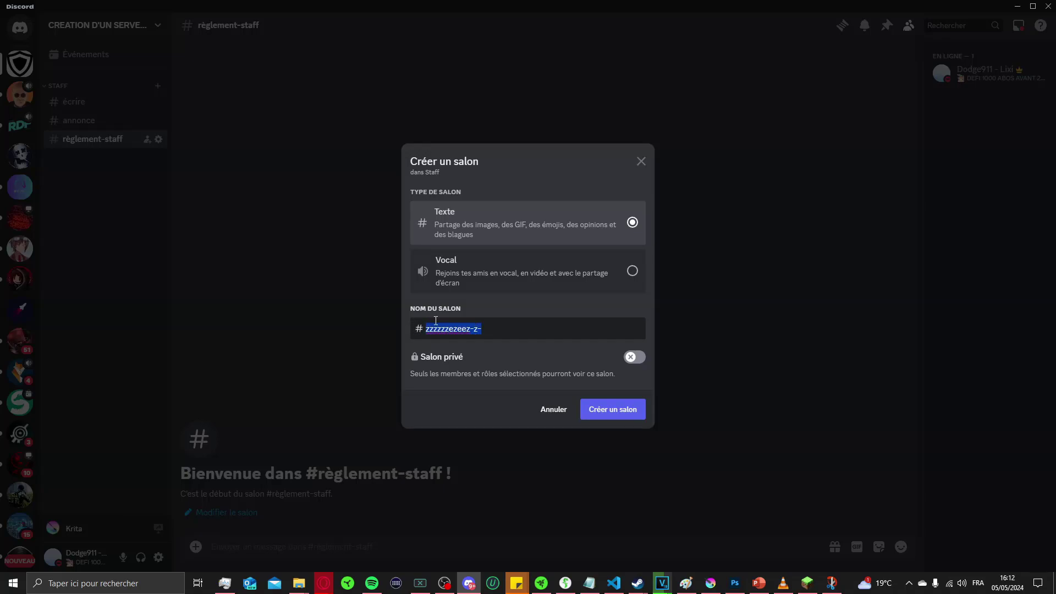
pyautogui.press('BackSpace')
# Step: Try a test name with spaces and a capital letter for a voice channel, and switch its type to text
pyautogui.click(452, 287)
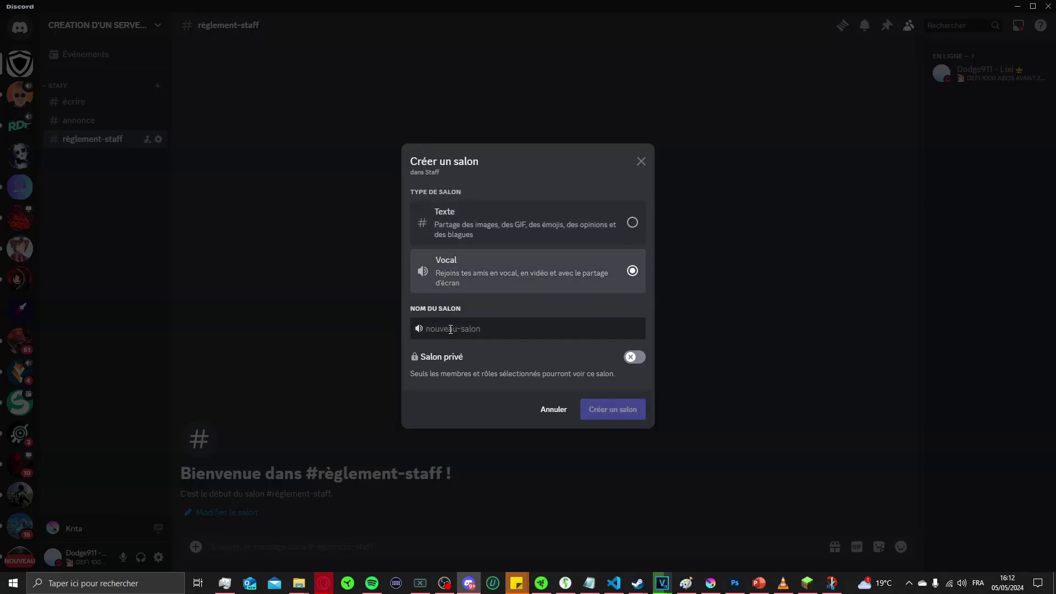
pyautogui.write('z')
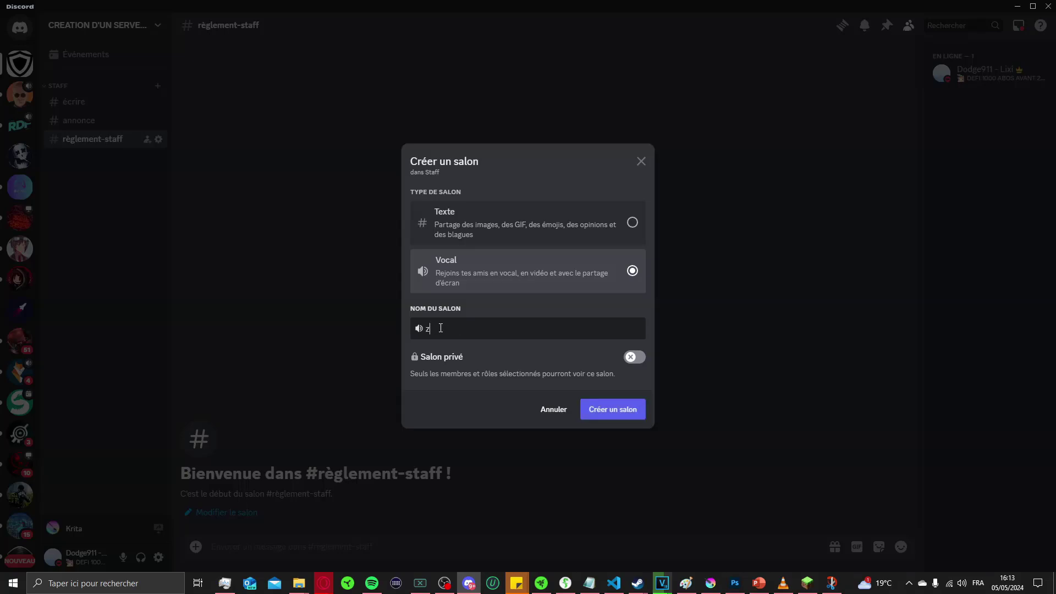
pyautogui.write(' zA zezedzedz')
pyautogui.click(474, 238)
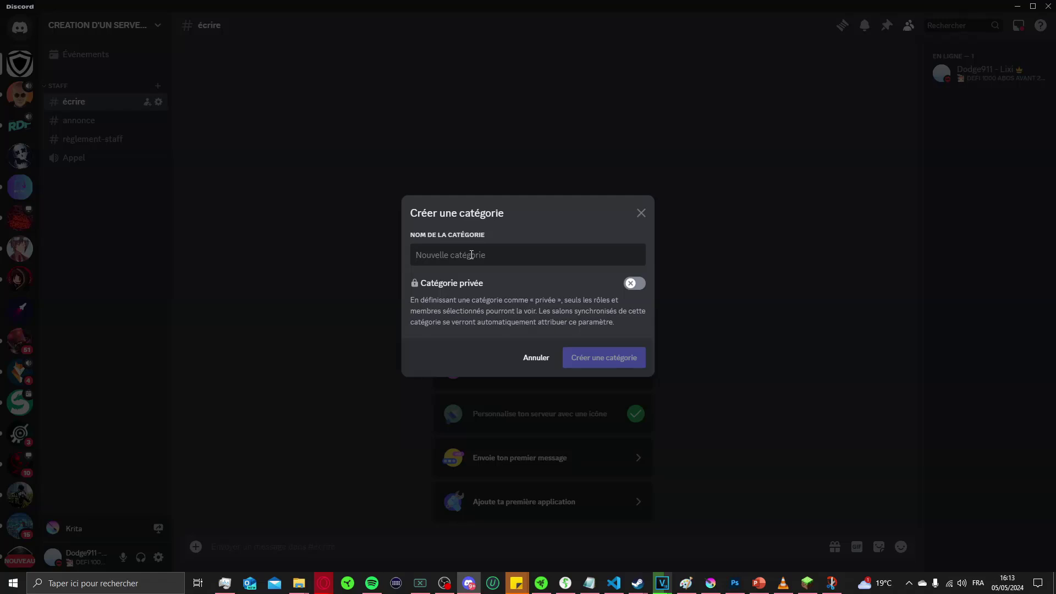
# Step: Create a category named Accueil below Staff and begin adding a channel to it
pyautogui.write('Acuueil')
pyautogui.press('BackSpace')
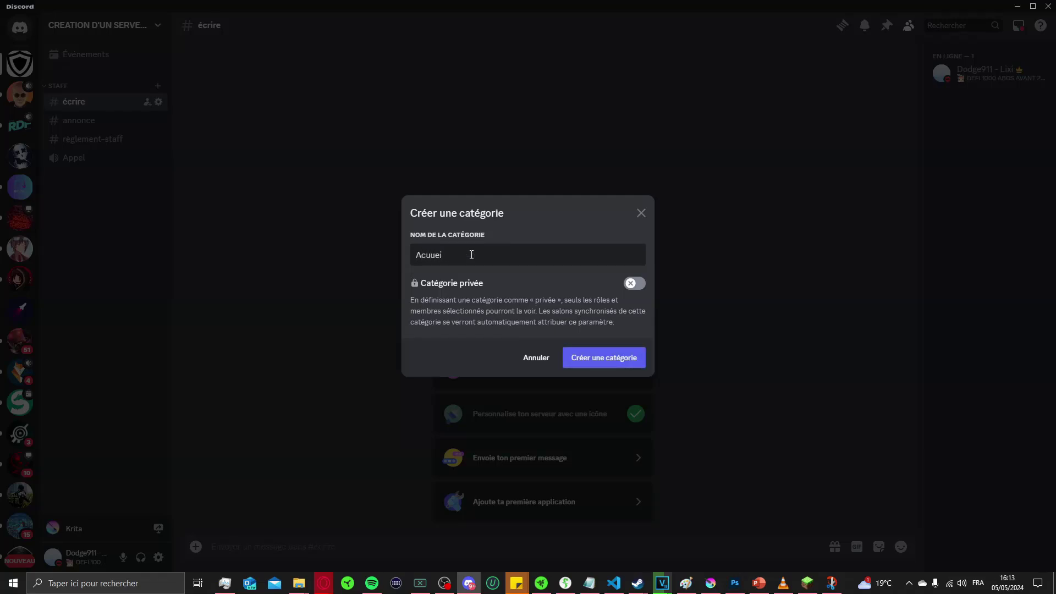
pyautogui.write('l')
pyautogui.press('BackSpace')
pyautogui.press('BackSpace')
pyautogui.press('BackSpace')
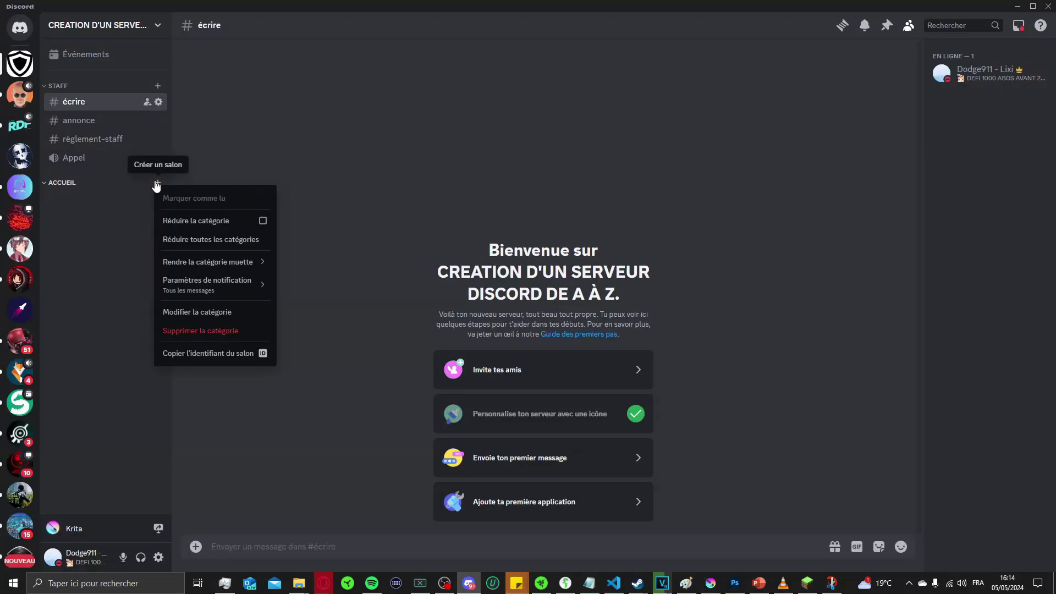
pyautogui.click(158, 182)
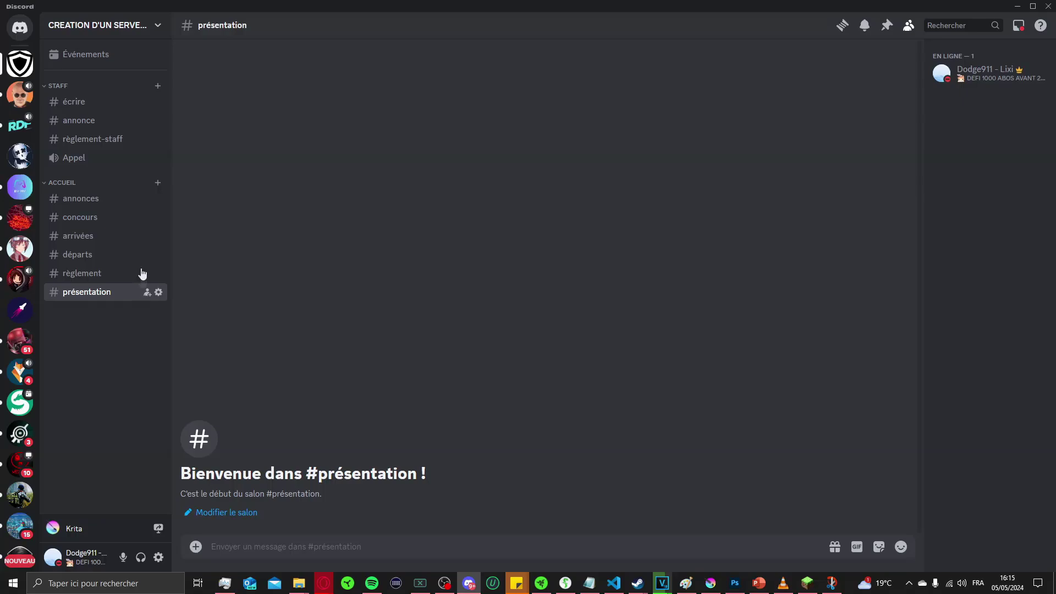
# Step: View the annonces, concours, arrivées, règlement and présentation channels of the Accueil category one after another
pyautogui.click(99, 198)
pyautogui.click(100, 218)
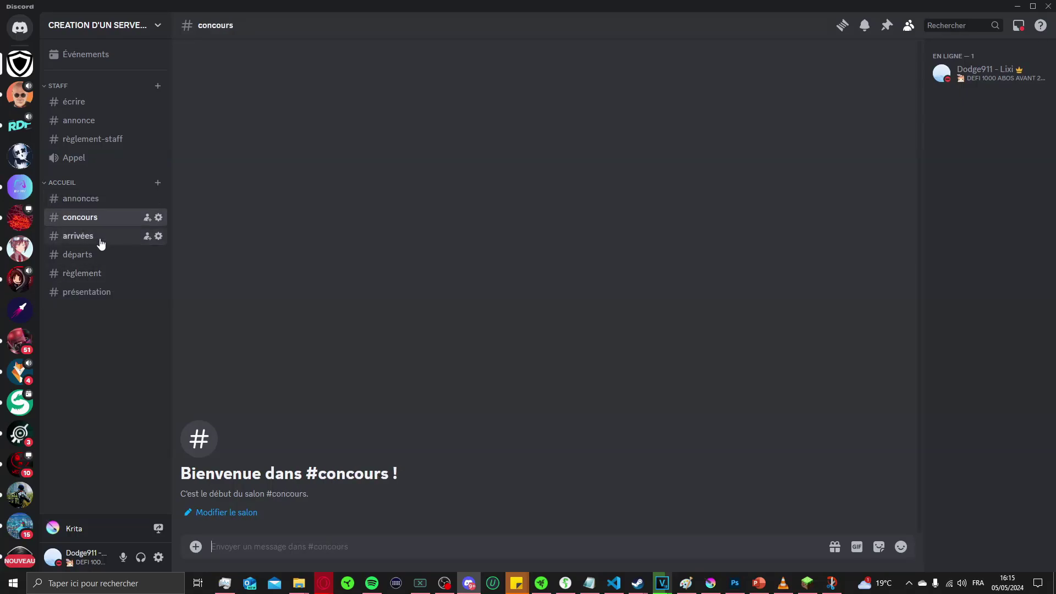
pyautogui.click(102, 238)
pyautogui.click(100, 273)
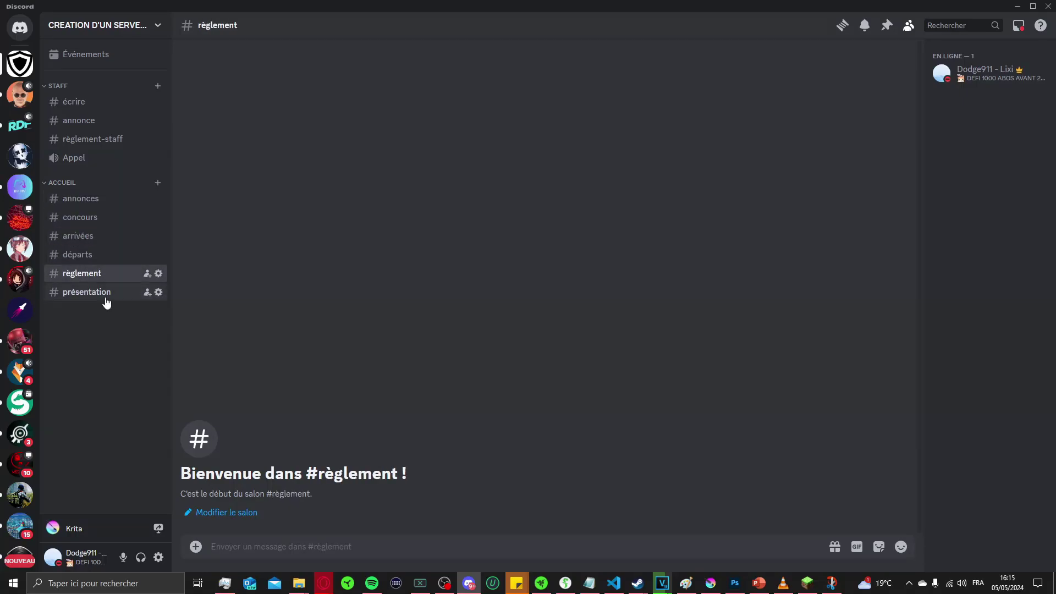
pyautogui.click(105, 293)
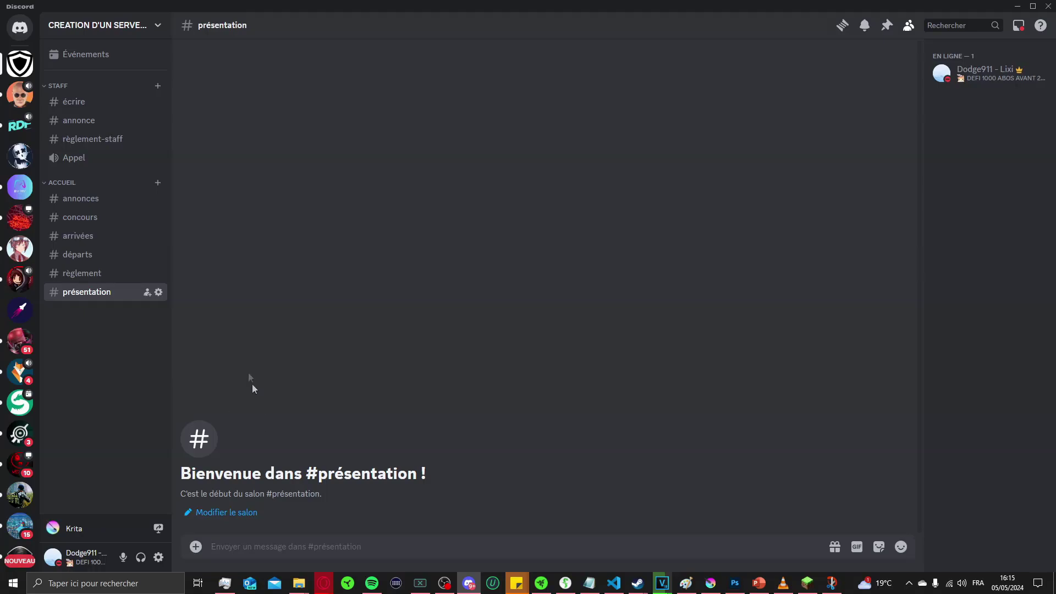
# Step: Create a category named "La discute." below Accueil and begin adding a channel to it
pyautogui.rightClick(104, 338)
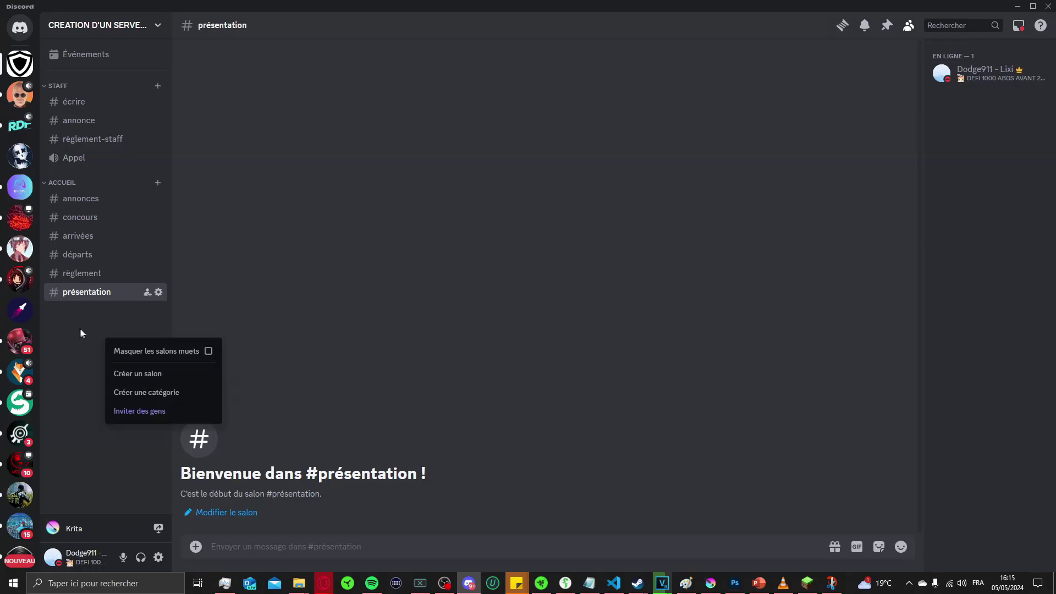
pyautogui.click(148, 392)
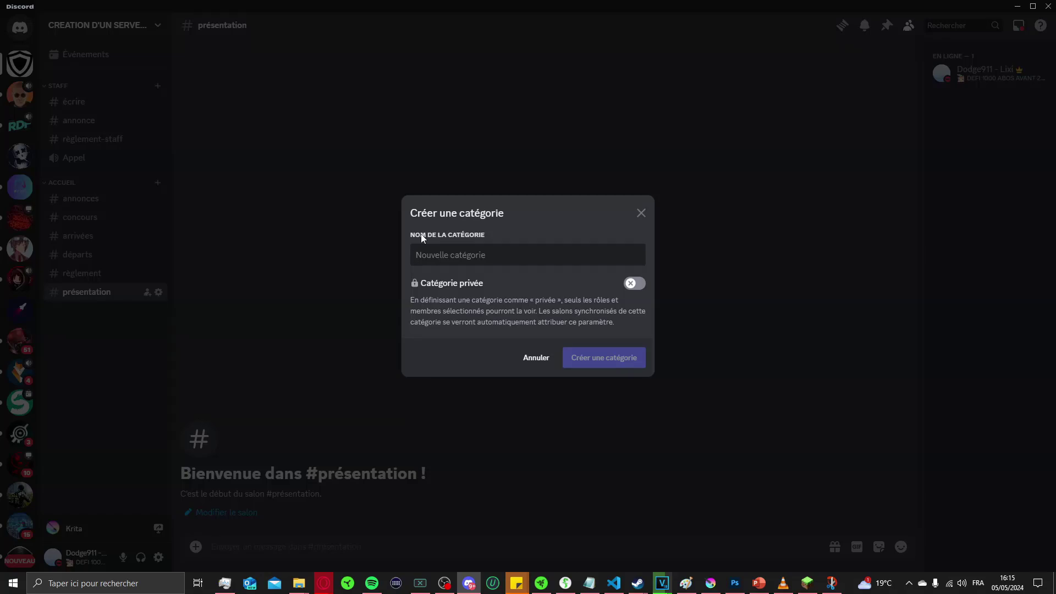
pyautogui.write('La discute.')
pyautogui.click(619, 364)
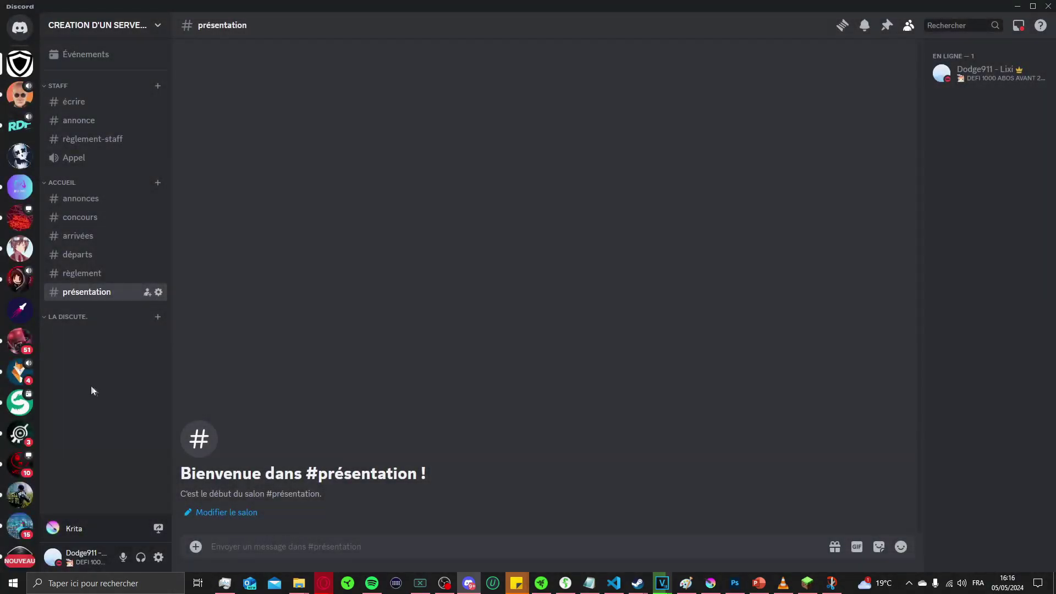
pyautogui.click(158, 317)
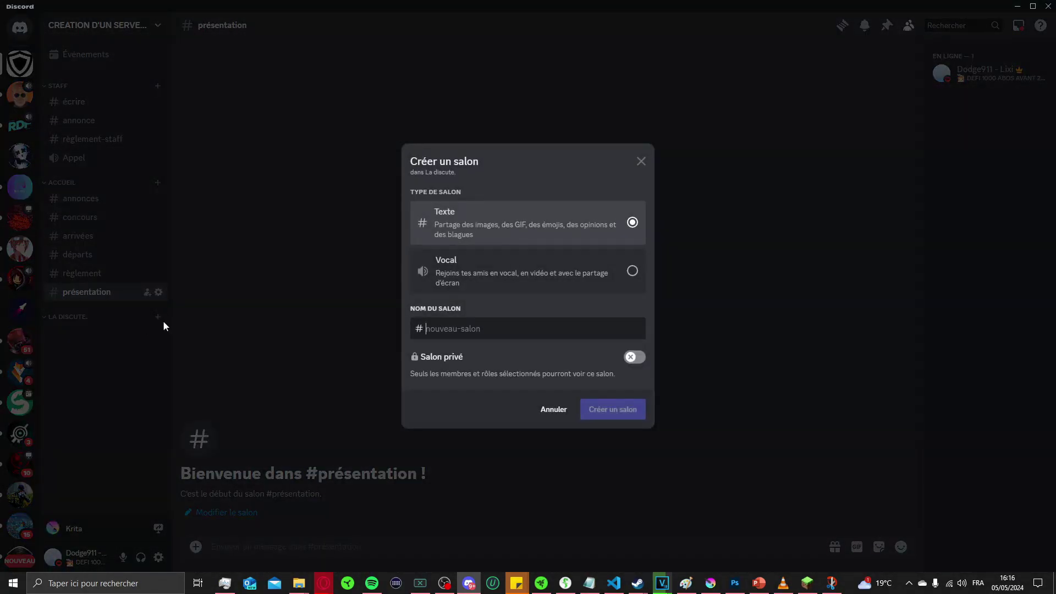
pyautogui.click(163, 319)
# Step: Create a text channel named d outside any category and try to move it below the La discute channels
pyautogui.rightClick(115, 421)
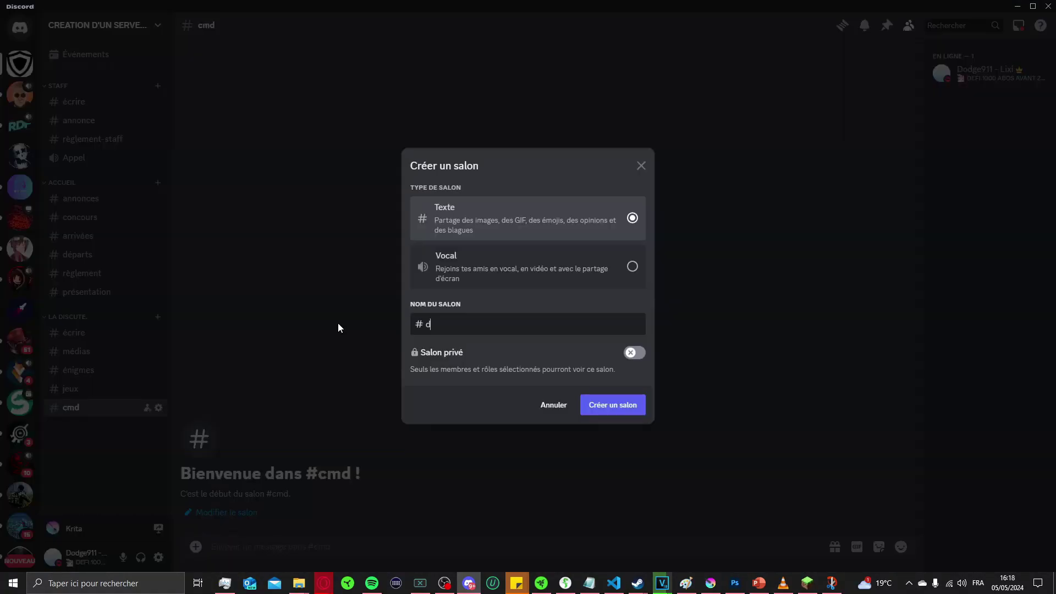
pyautogui.press('Return')
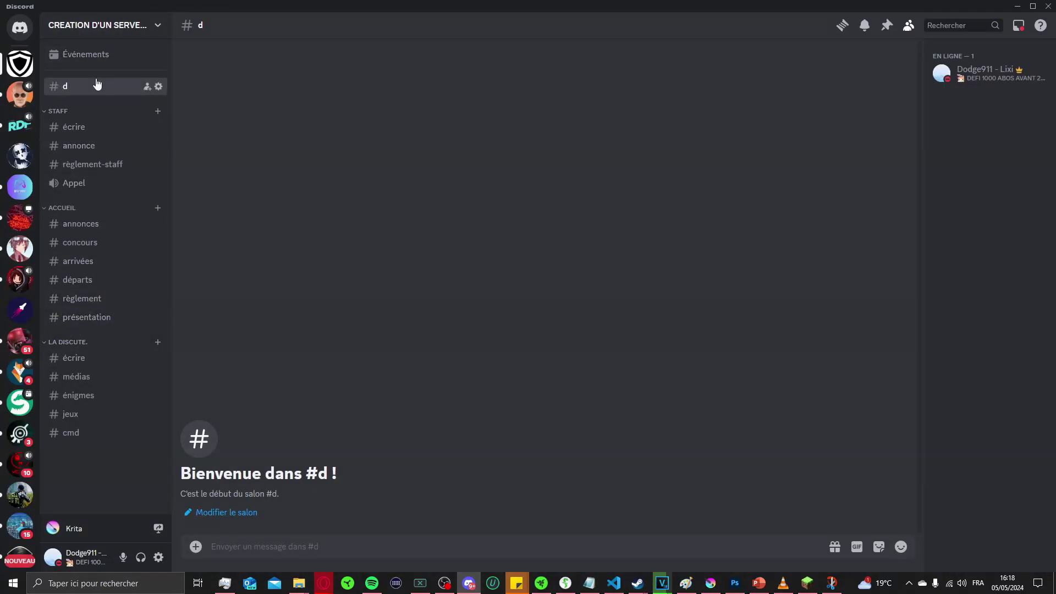
pyautogui.moveTo(93, 87); pyautogui.dragTo(127, 469)
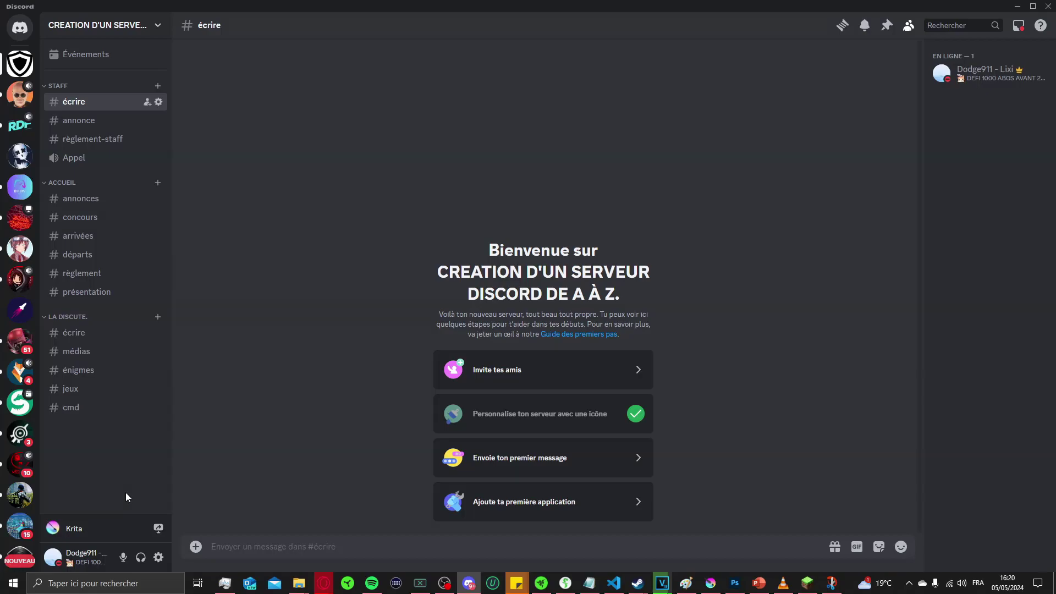
# Step: View the écrire, médias, énigmes, jeux and cmd channels of the La discute category one after another
pyautogui.click(71, 333)
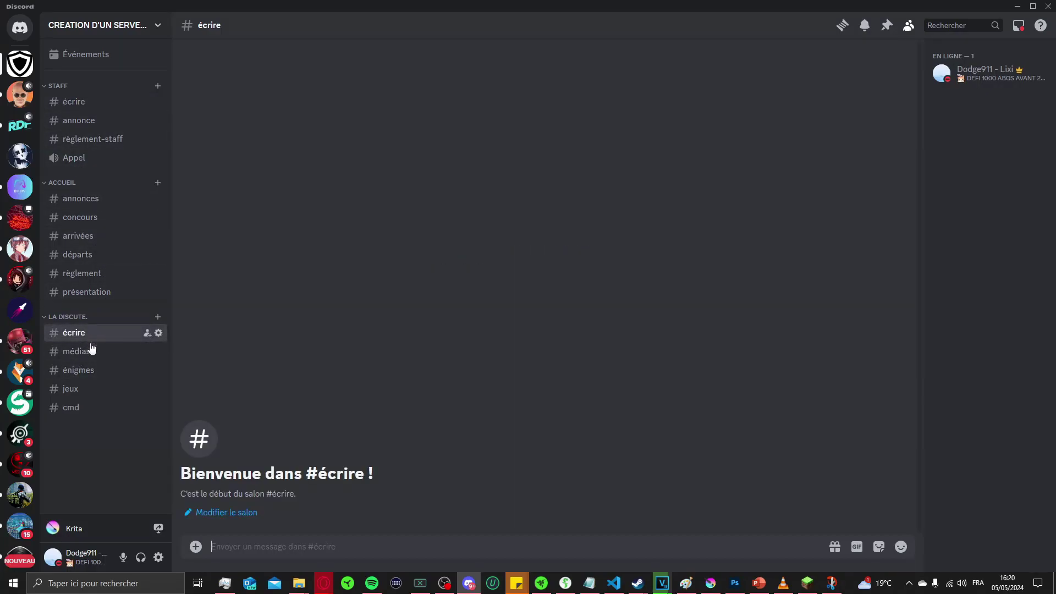
pyautogui.click(89, 352)
pyautogui.click(98, 379)
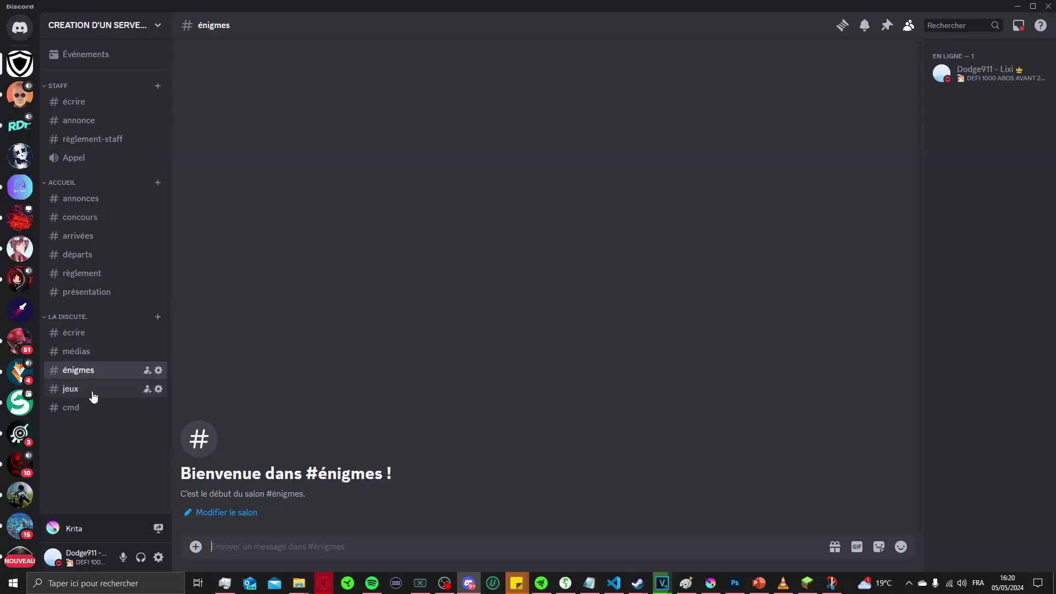
pyautogui.click(90, 393)
pyautogui.click(91, 413)
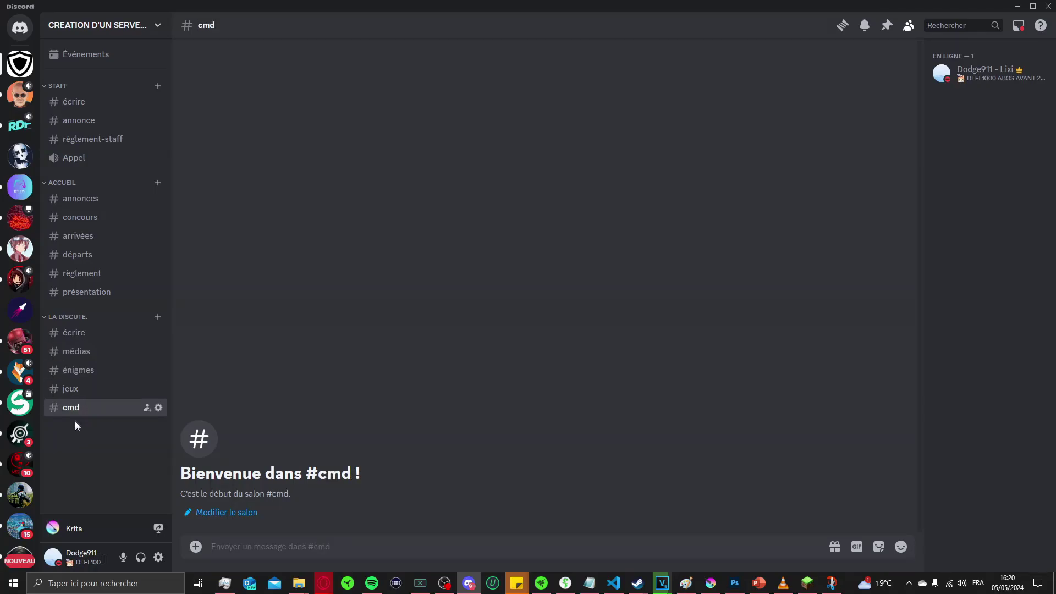
# Step: Move the cmd channel directly below médias and rename it commandes-bots
pyautogui.moveTo(66, 407); pyautogui.dragTo(74, 368)
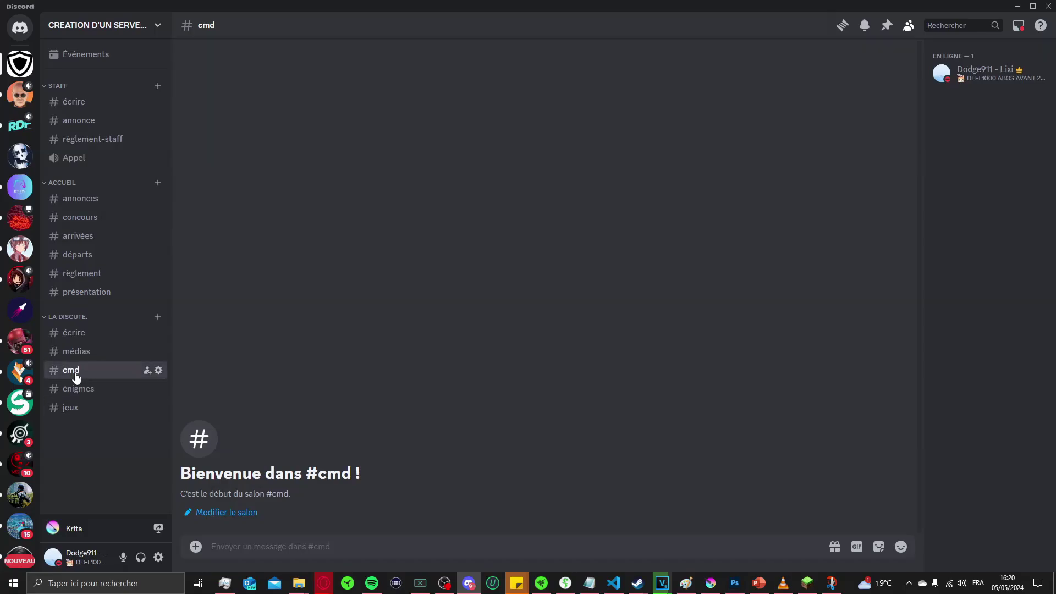
pyautogui.click(159, 371)
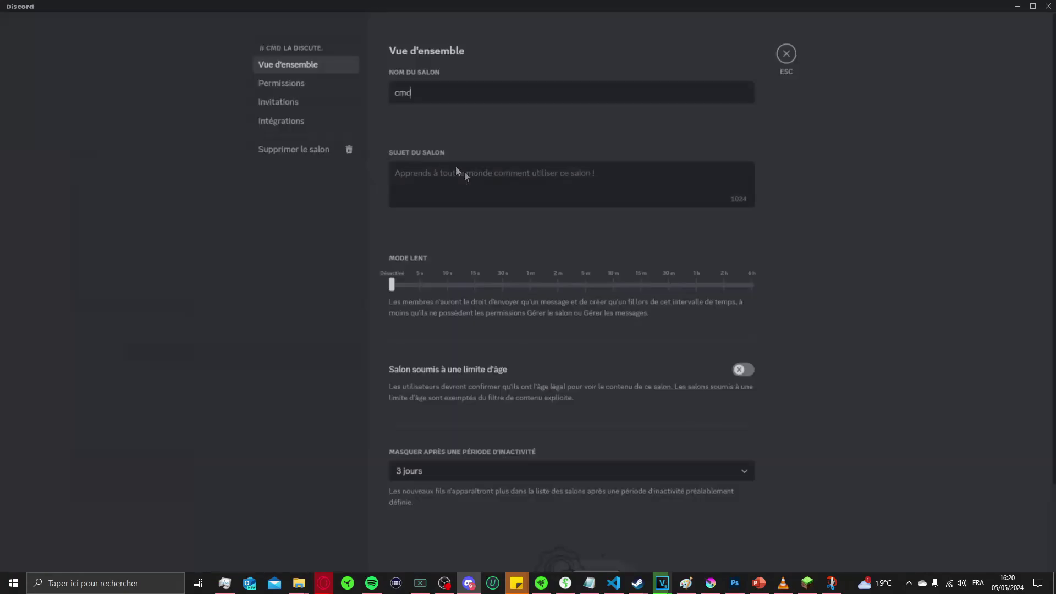
pyautogui.doubleClick(438, 92)
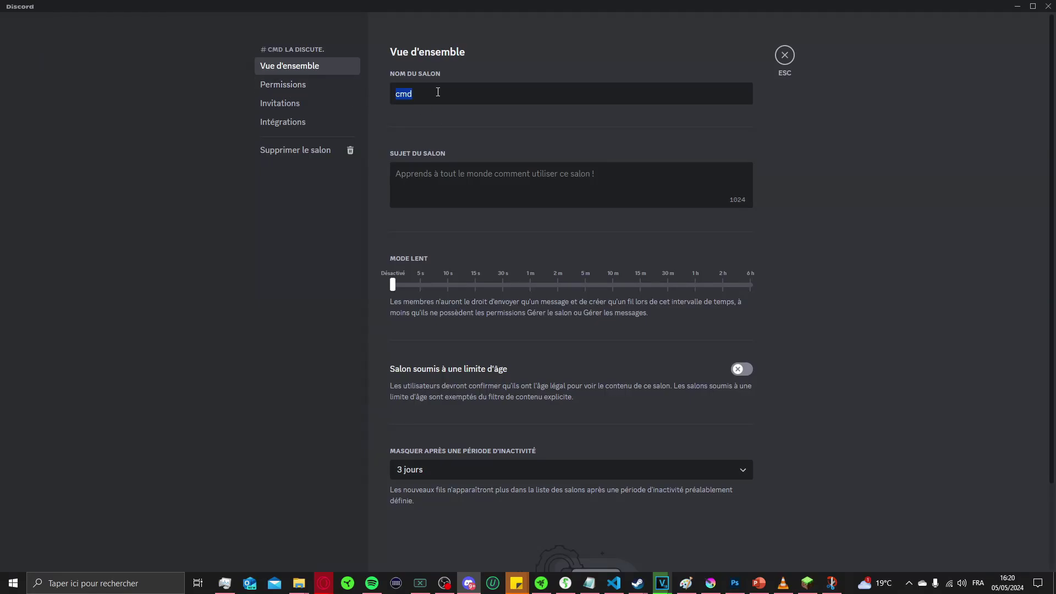
pyautogui.write('commandes-bots')
pyautogui.press('Return')
pyautogui.press('Escape')
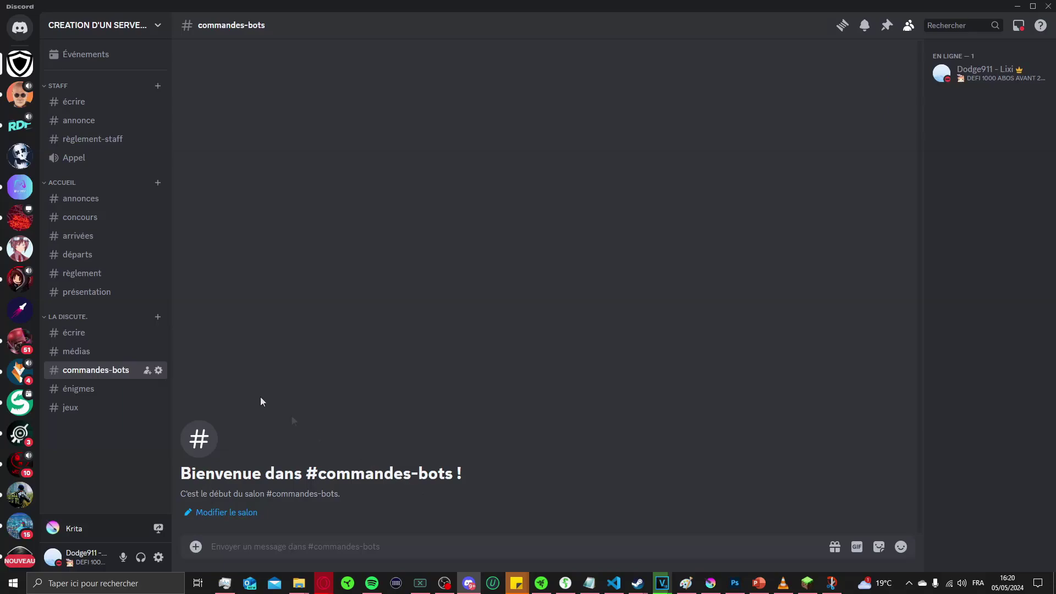
# Step: Reorder the Accueil channels as règlement, présentation, annonces, concours, arrivées and départs
pyautogui.click(92, 282)
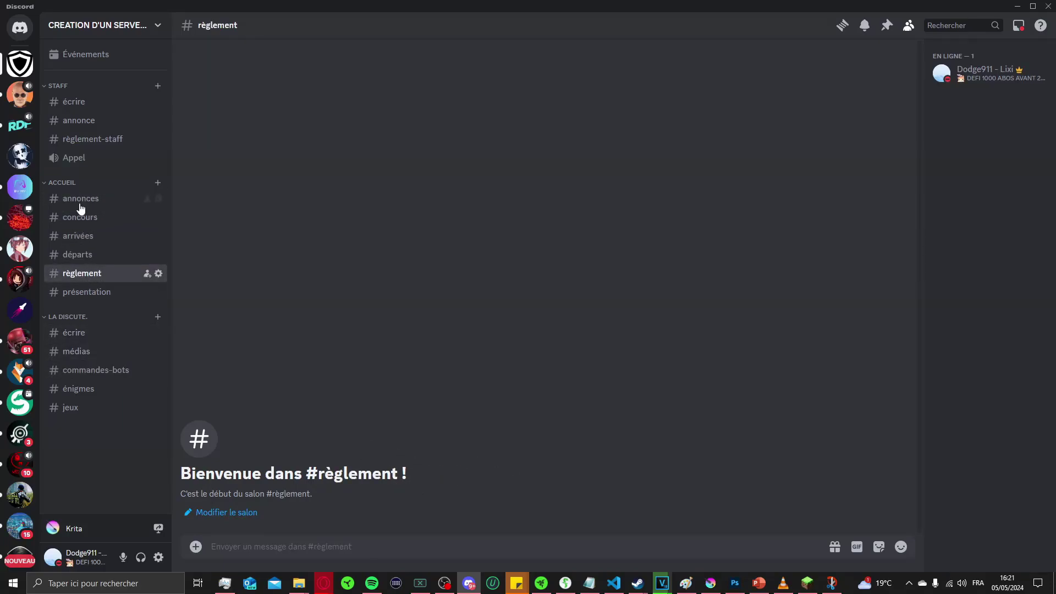
pyautogui.moveTo(81, 208); pyautogui.dragTo(81, 210)
pyautogui.moveTo(91, 260); pyautogui.dragTo(92, 219)
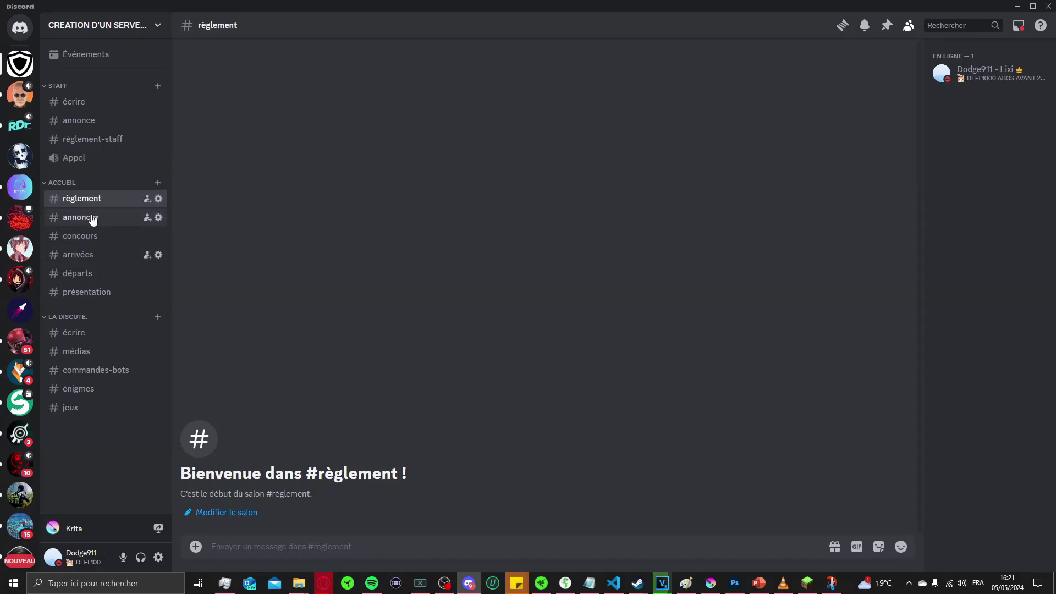
pyautogui.moveTo(95, 280); pyautogui.dragTo(100, 221)
pyautogui.moveTo(109, 280); pyautogui.dragTo(105, 230)
pyautogui.moveTo(100, 295); pyautogui.dragTo(101, 244)
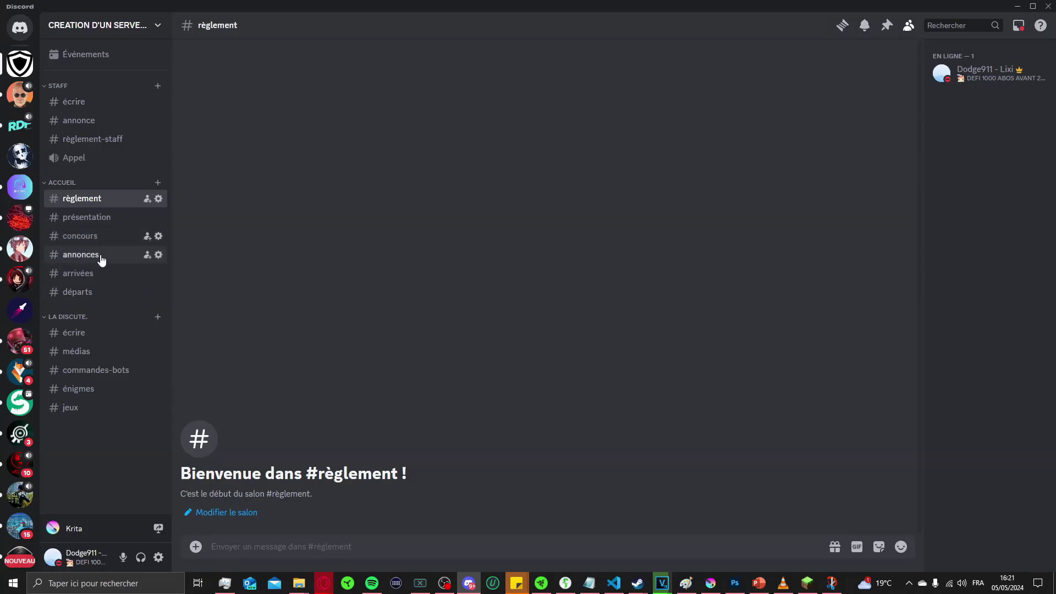
pyautogui.moveTo(95, 246); pyautogui.dragTo(95, 257)
# Step: Move the annonce channel above écrire in the Staff category and open it
pyautogui.moveTo(99, 122); pyautogui.dragTo(99, 108)
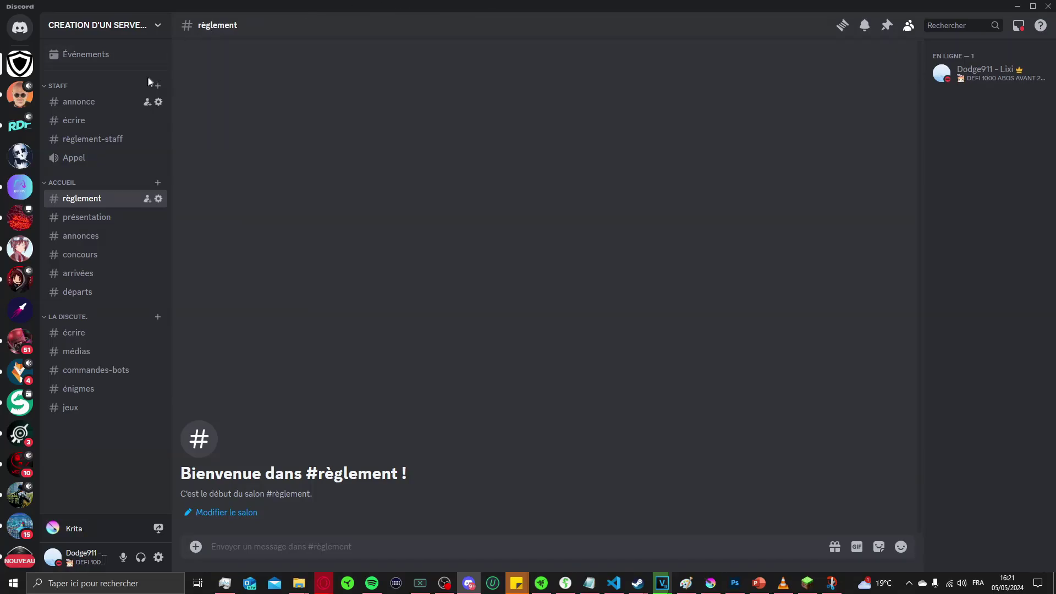
pyautogui.click(119, 114)
pyautogui.click(117, 105)
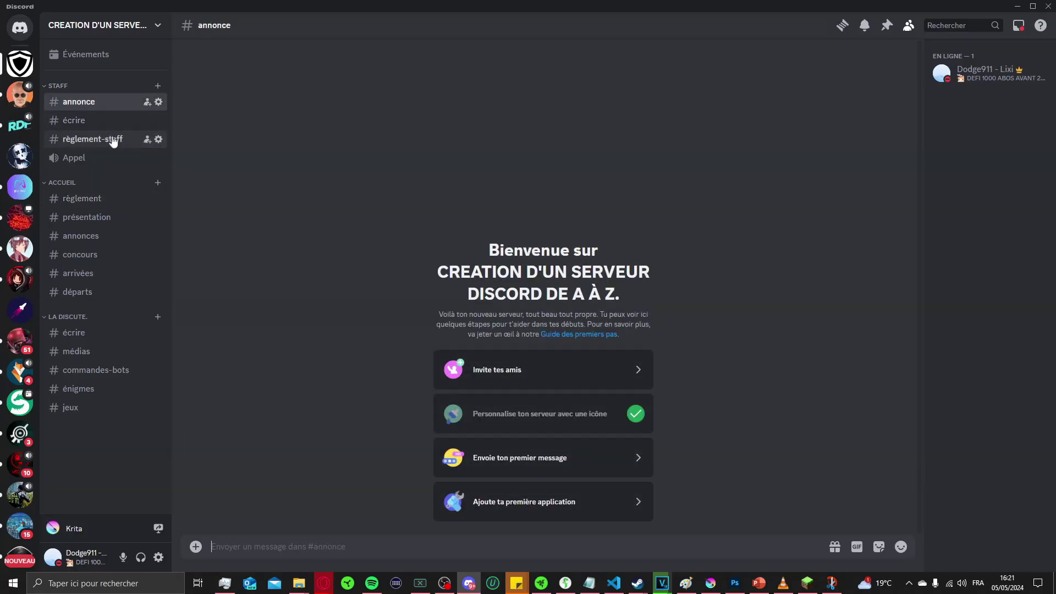
# Step: View the Staff channels règlement-staff, écrire and annonce, as well as the règlement channel in Accueil
pyautogui.click(113, 138)
pyautogui.click(104, 120)
pyautogui.click(102, 109)
pyautogui.click(82, 198)
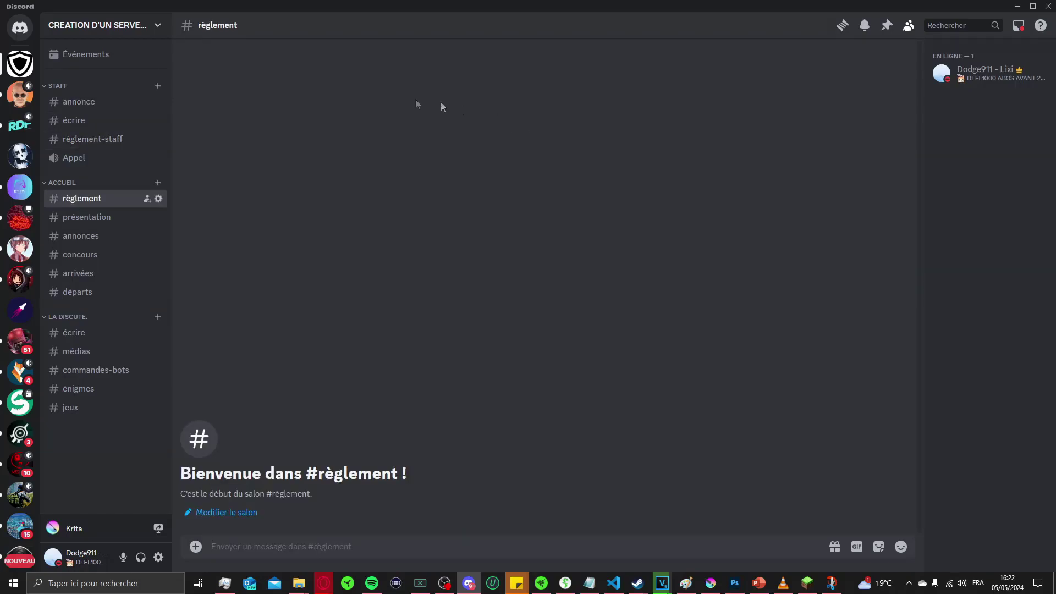
pyautogui.click(77, 101)
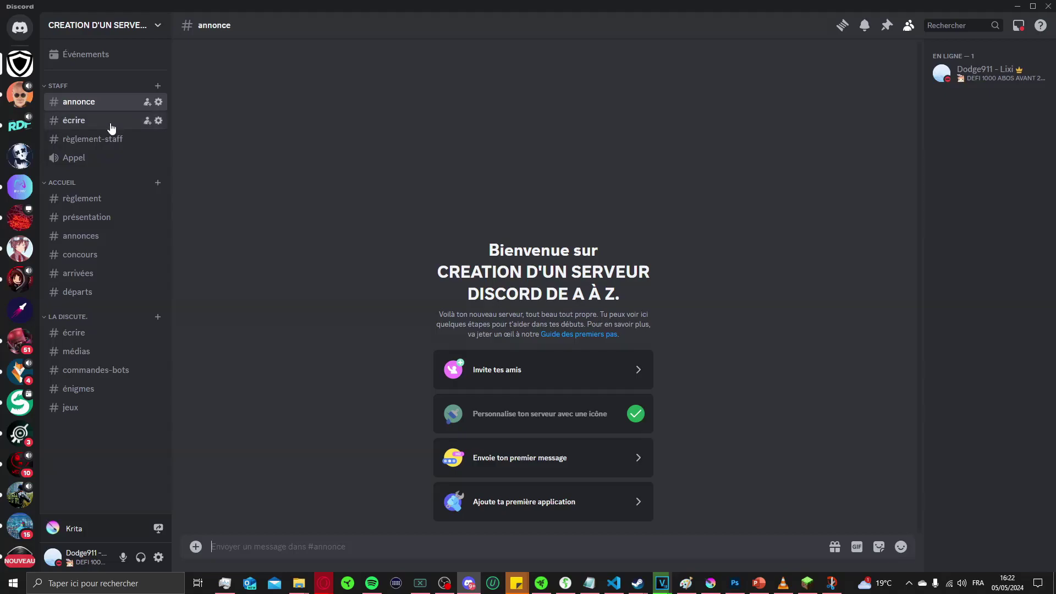
# Step: Try appending the ┘ character to the name of the Staff écrire channel, removing it each time
pyautogui.click(159, 121)
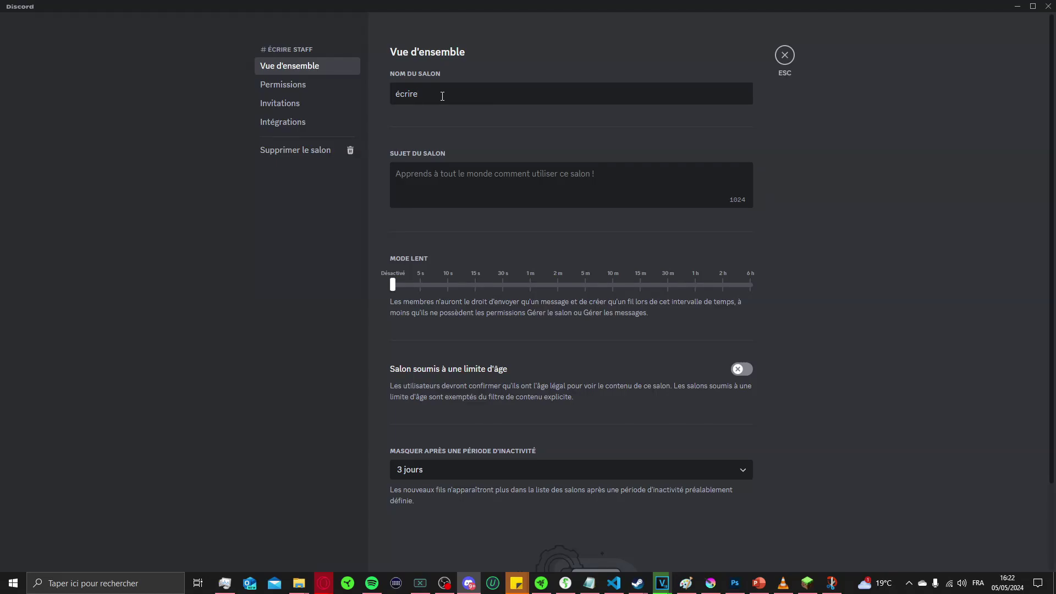
pyautogui.write('┘')
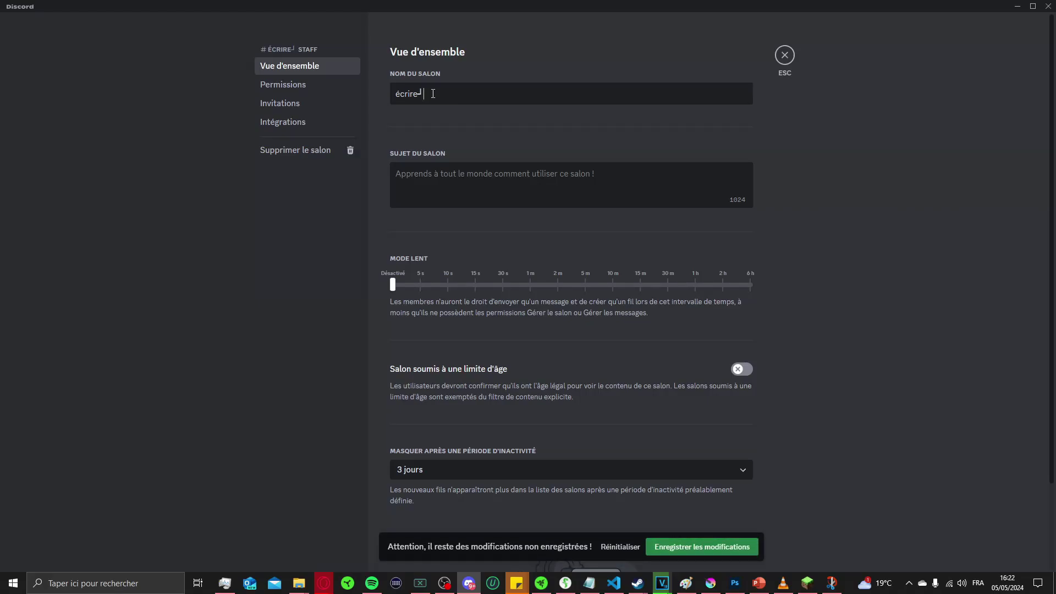
pyautogui.press('BackSpace')
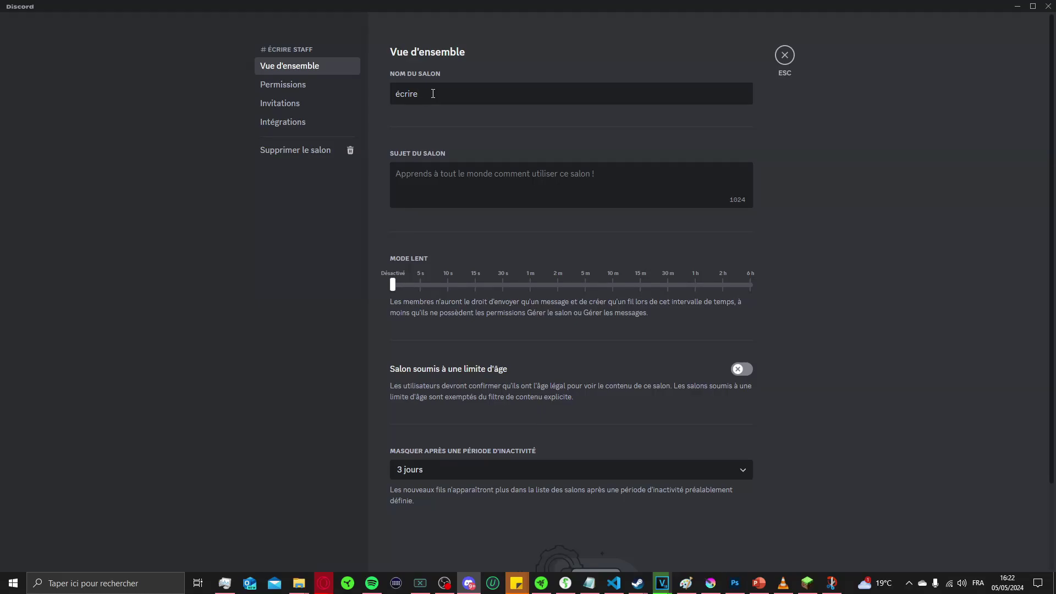
pyautogui.write('┘')
pyautogui.press('BackSpace')
pyautogui.write('┘')
pyautogui.press('BackSpace')
# Step: Switch to the Opera browser, open getemoji.com and copy the pinching hand emoji from Gestures and Body Parts
pyautogui.hotkey('alt', 'Tab')
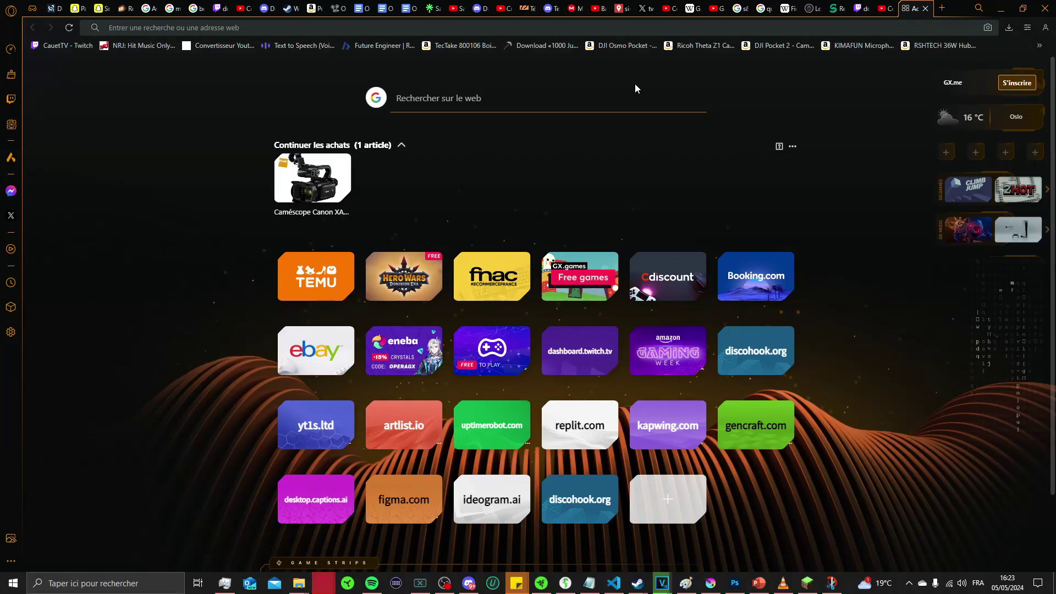
pyautogui.click(539, 101)
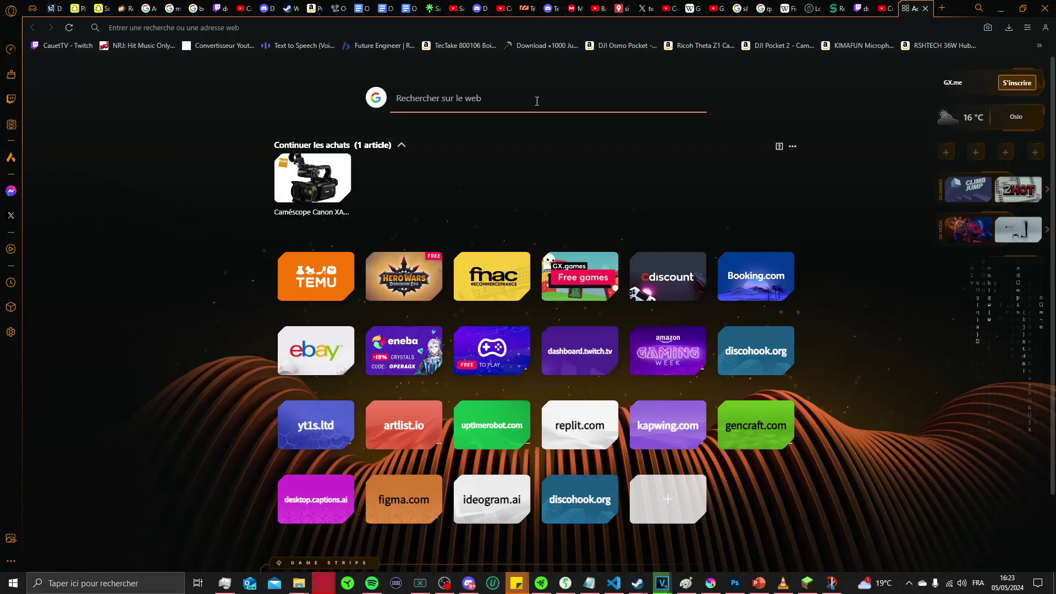
pyautogui.write('etemoji.com')
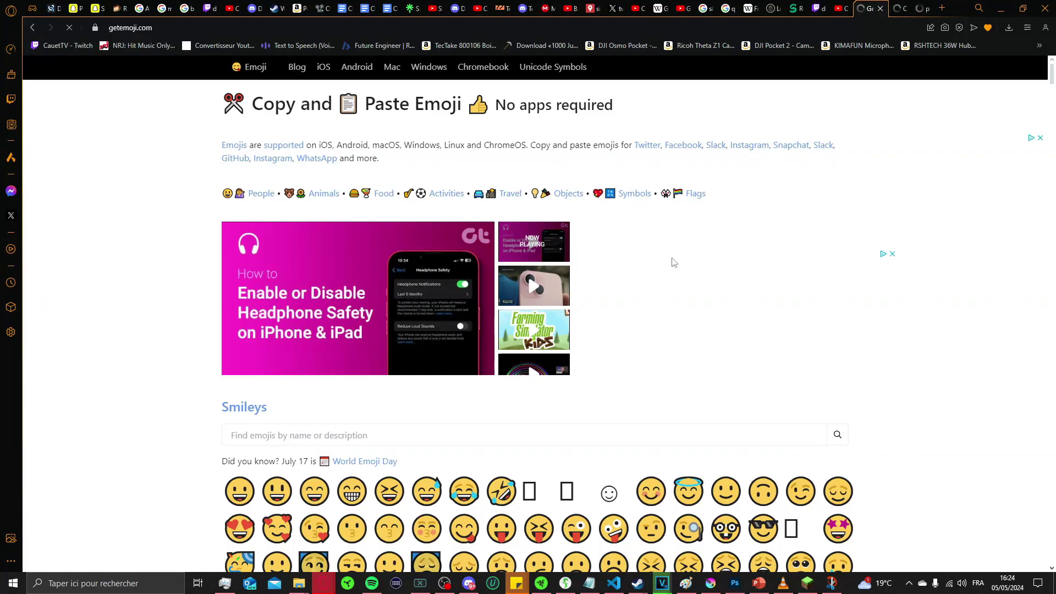
pyautogui.scroll(-15, 650, 431)
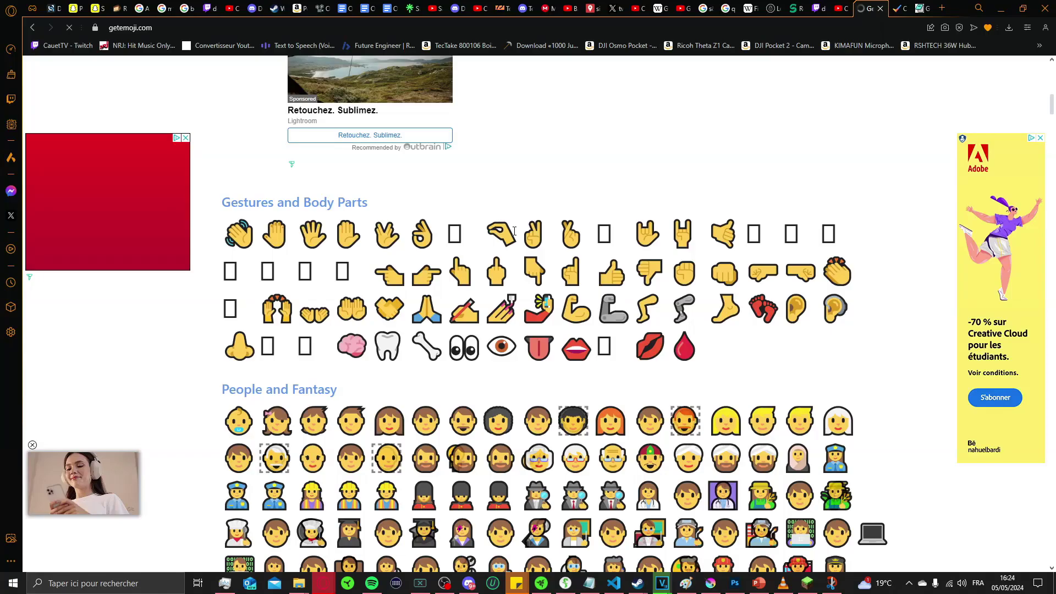
pyautogui.doubleClick(514, 231)
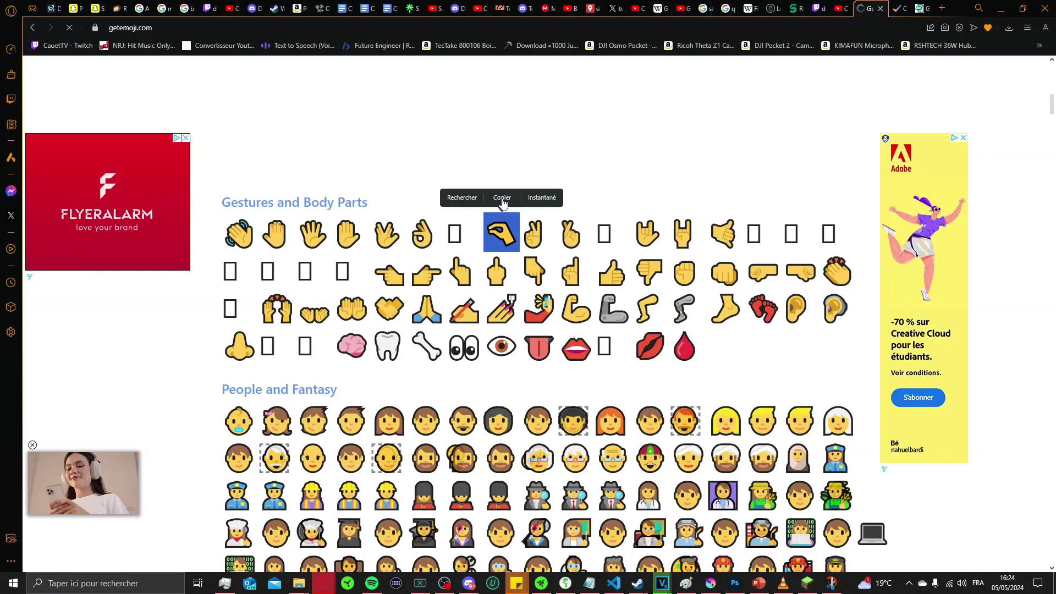
pyautogui.rightClick(505, 235)
pyautogui.click(537, 273)
# Step: Switch to the coolsymbol.com page and pick the Two Asterisks Aligned Vertically symbol among the star symbols
pyautogui.click(894, 12)
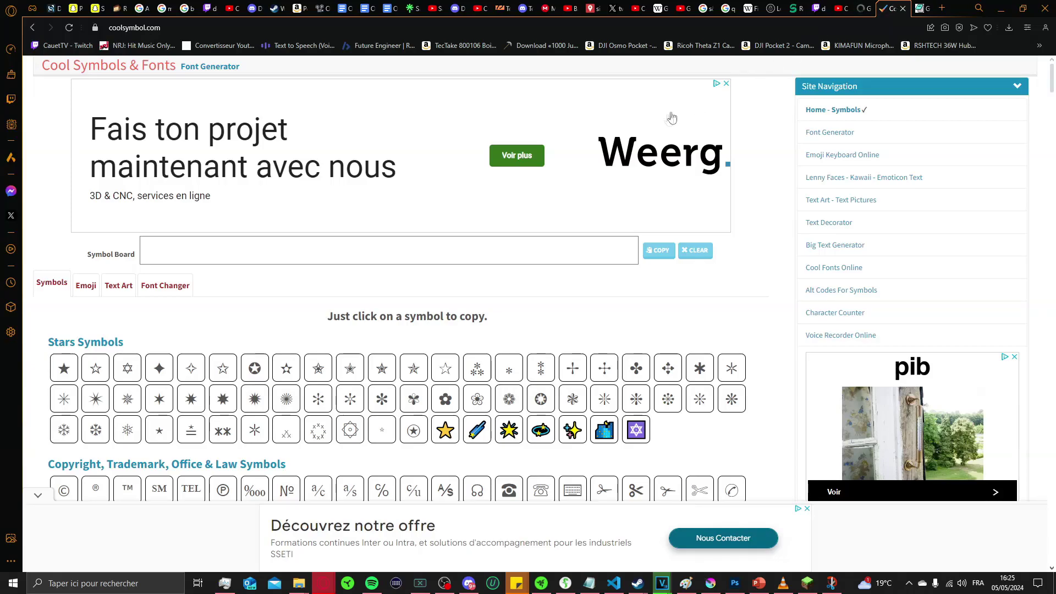
pyautogui.scroll(-1, 503, 297)
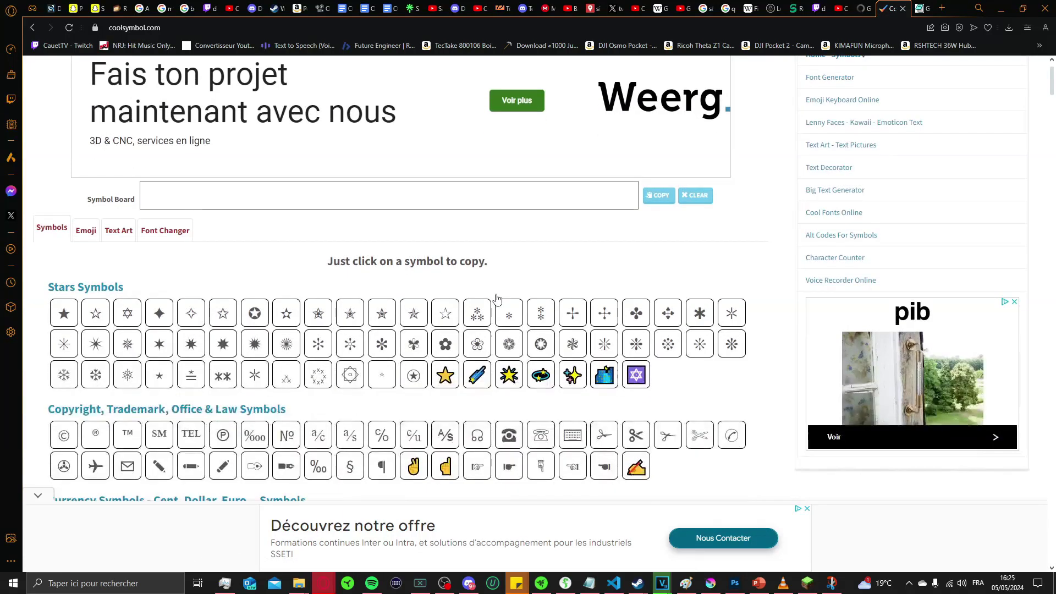
pyautogui.click(531, 318)
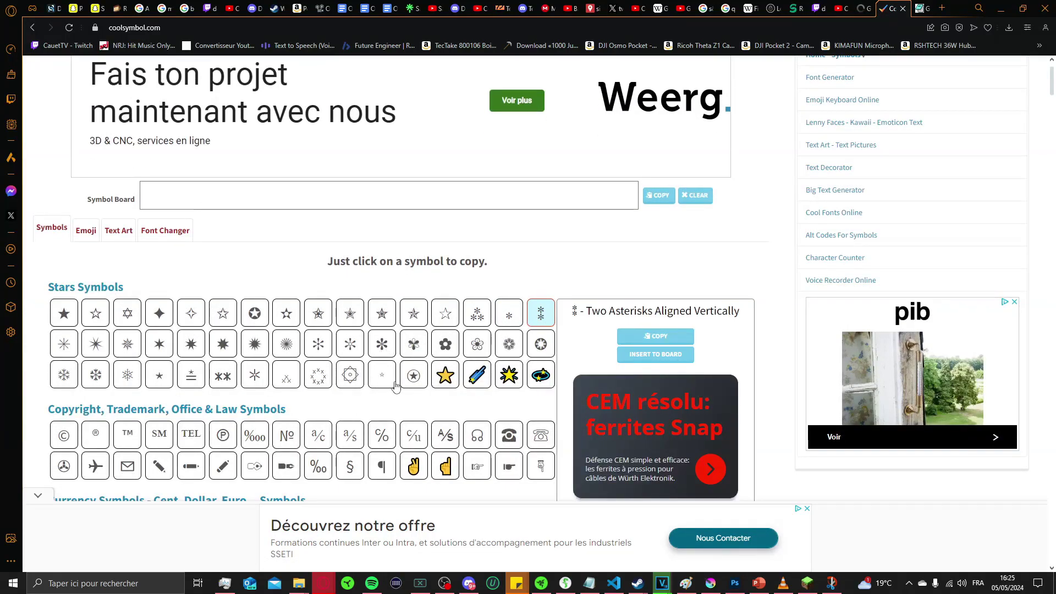
# Step: Examine the star, copyright, currency, bracket, music, weather and arrow symbols offered on coolsymbol.com
pyautogui.scroll(-2, 289, 349)
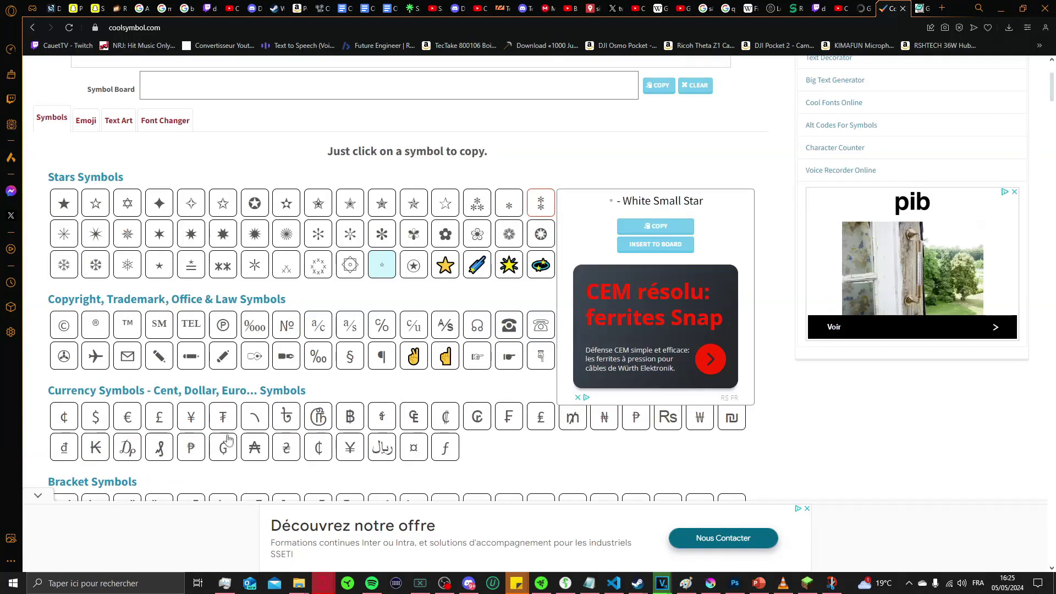
pyautogui.click(223, 325)
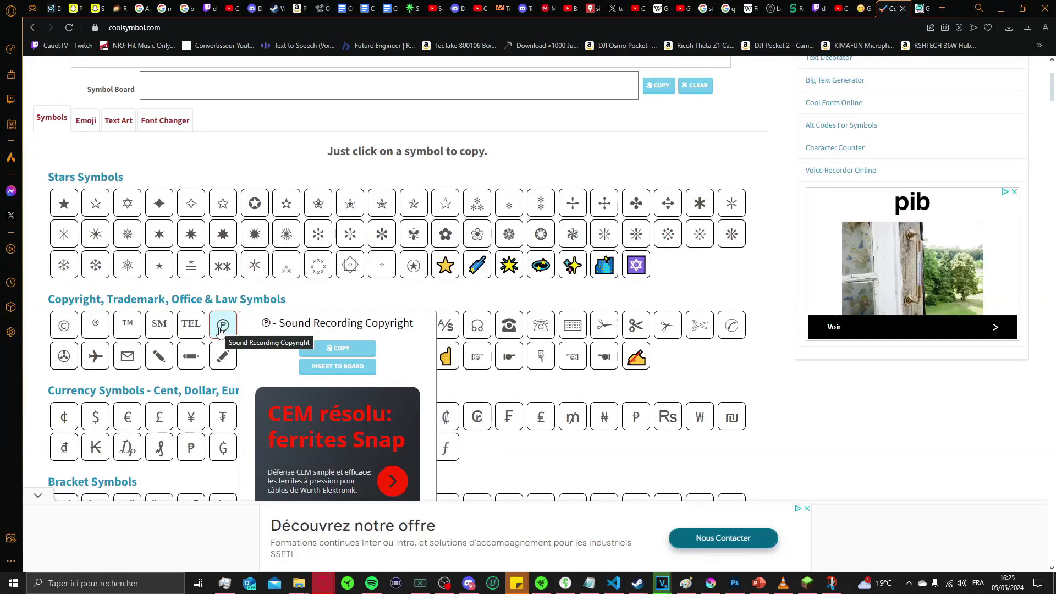
pyautogui.click(64, 325)
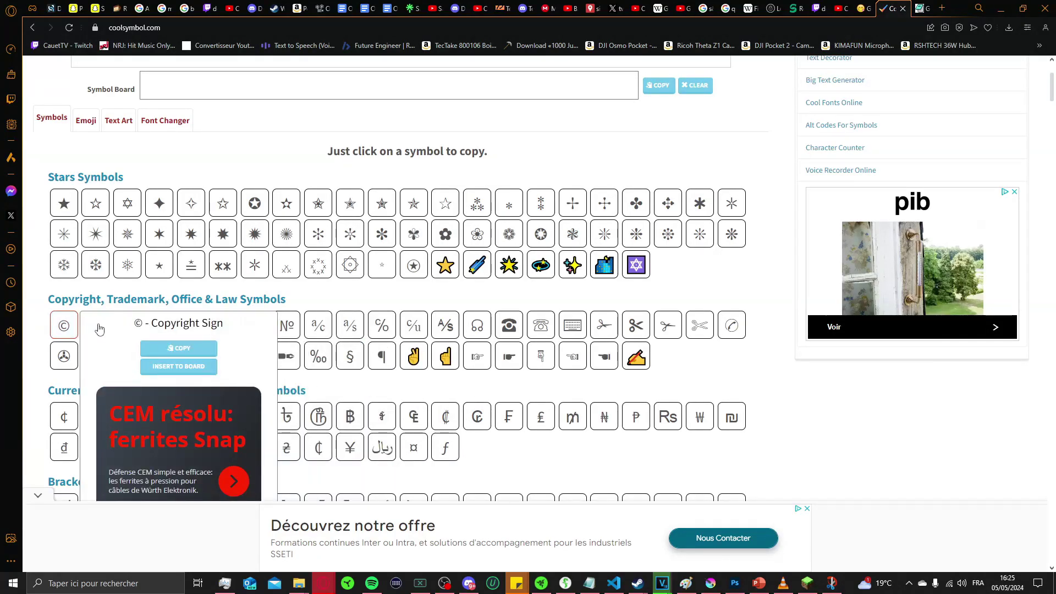
pyautogui.moveTo(64, 356)
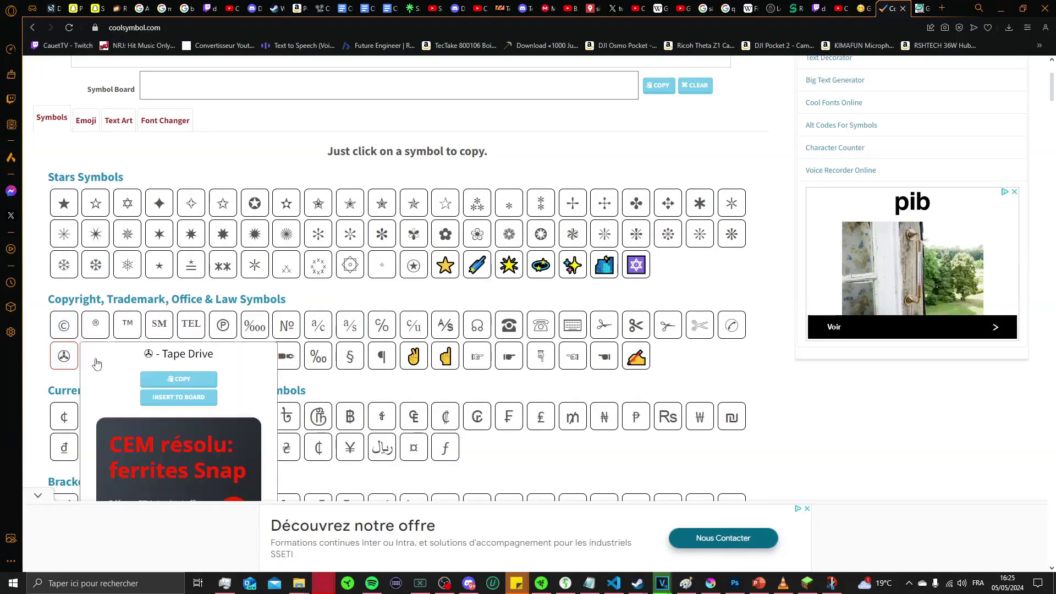
pyautogui.scroll(-2, 667, 414)
pyautogui.moveTo(668, 401)
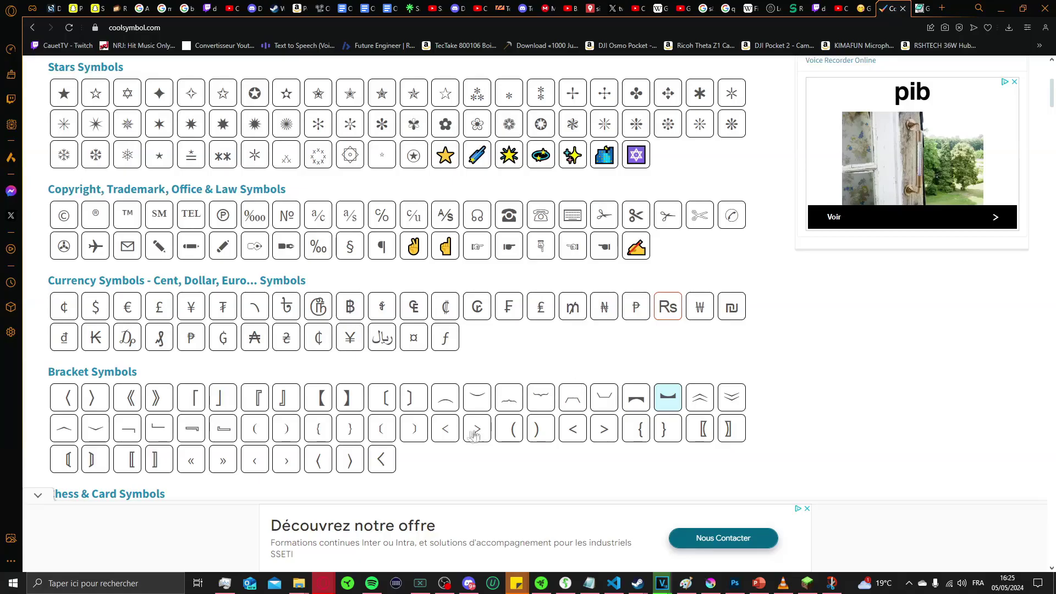
pyautogui.scroll(-4, 478, 434)
pyautogui.moveTo(211, 209)
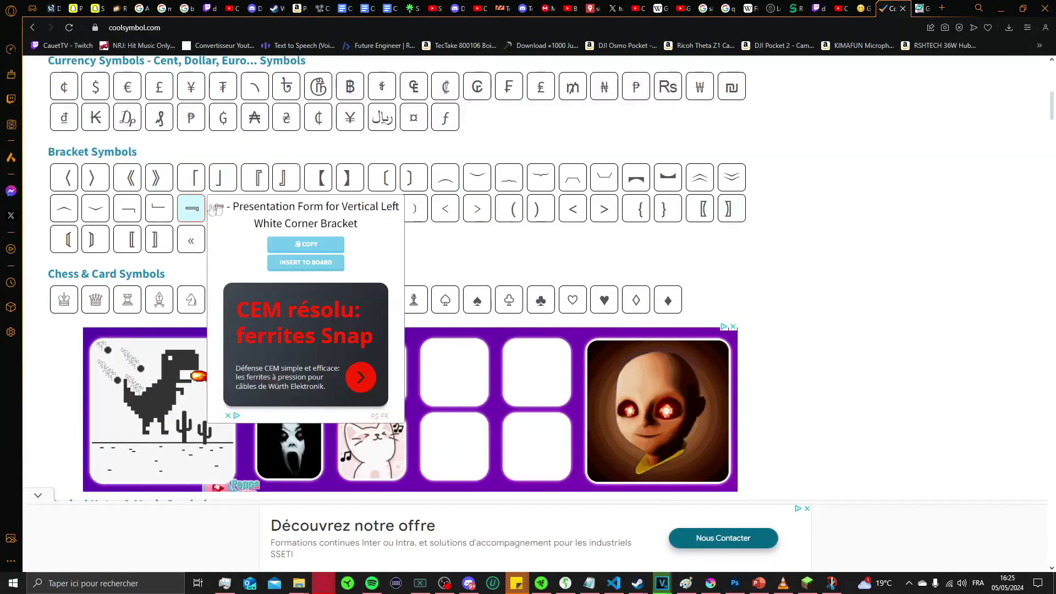
pyautogui.scroll(-6, 225, 400)
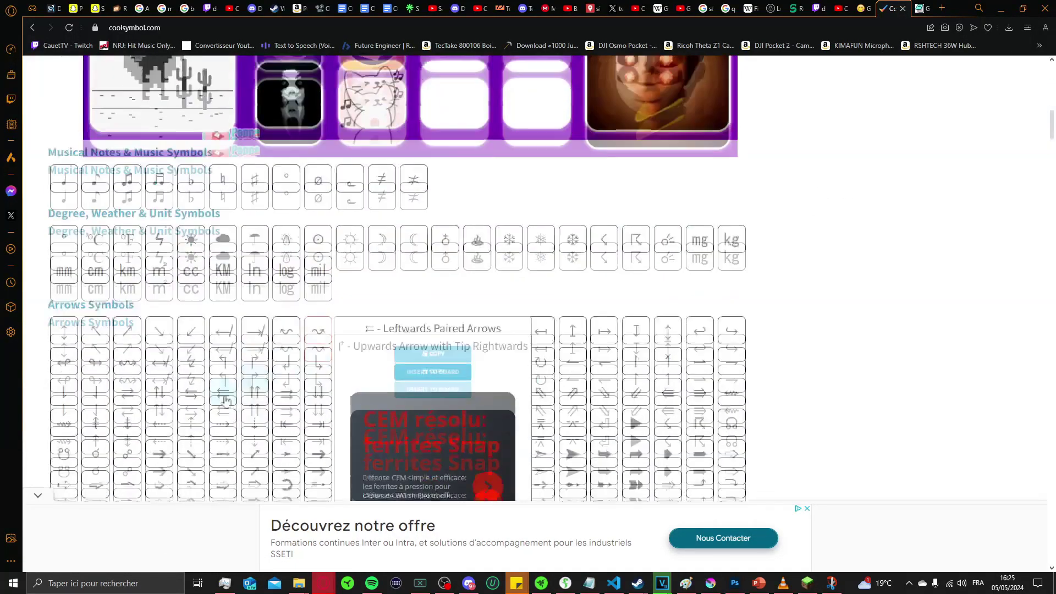
pyautogui.scroll(2, 225, 400)
pyautogui.scroll(-2, 275, 352)
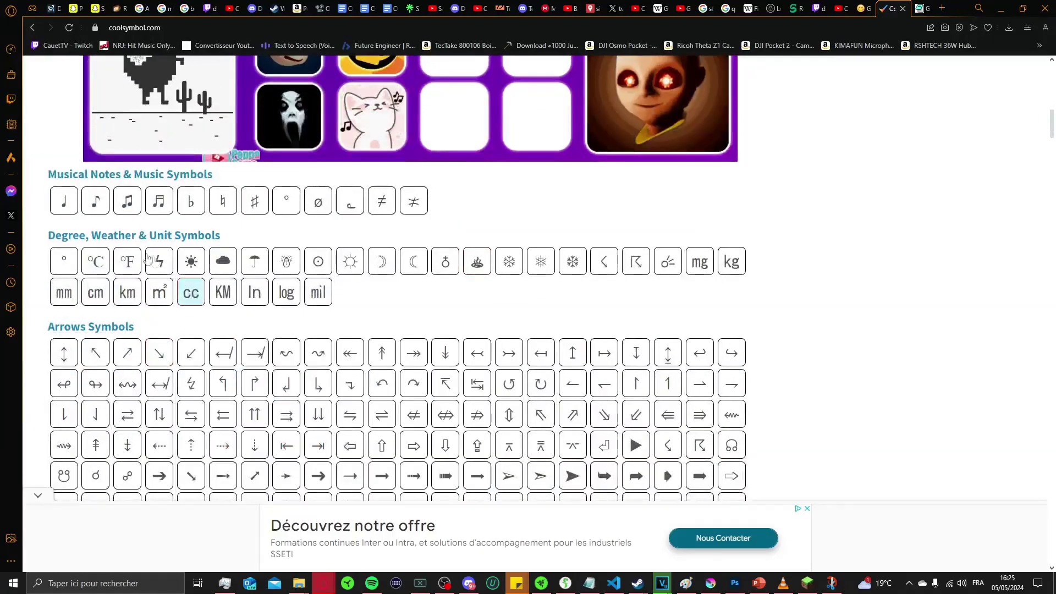
pyautogui.scroll(-6, 462, 302)
pyautogui.scroll(-2, 378, 268)
# Step: Switch to the editpad.org Discord font generator and enter ecrire, without an accent, as the text to style
pyautogui.hotkey('ctrl', 'Tab')
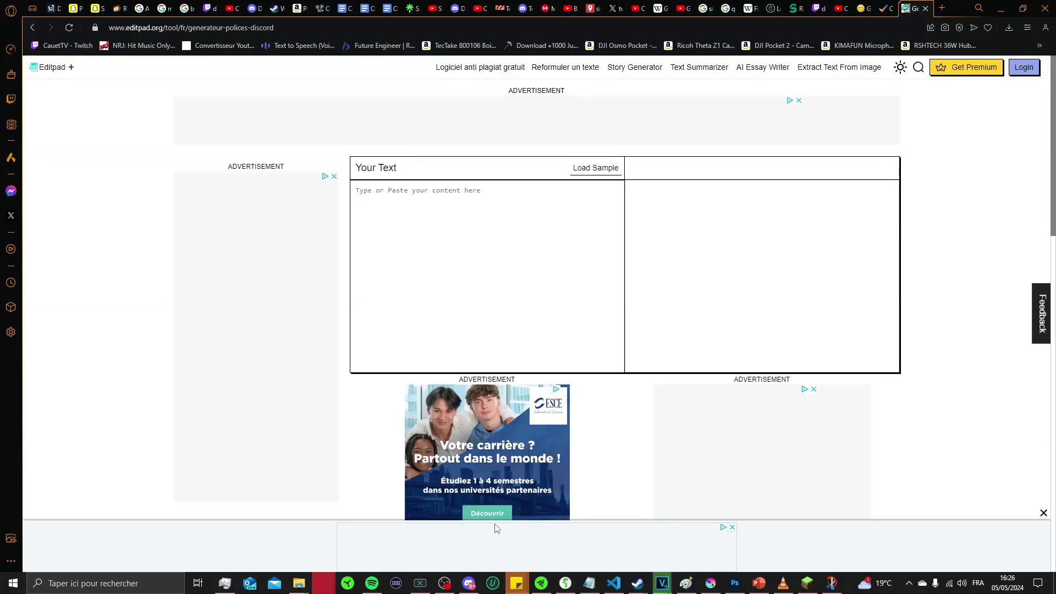
pyautogui.click(453, 203)
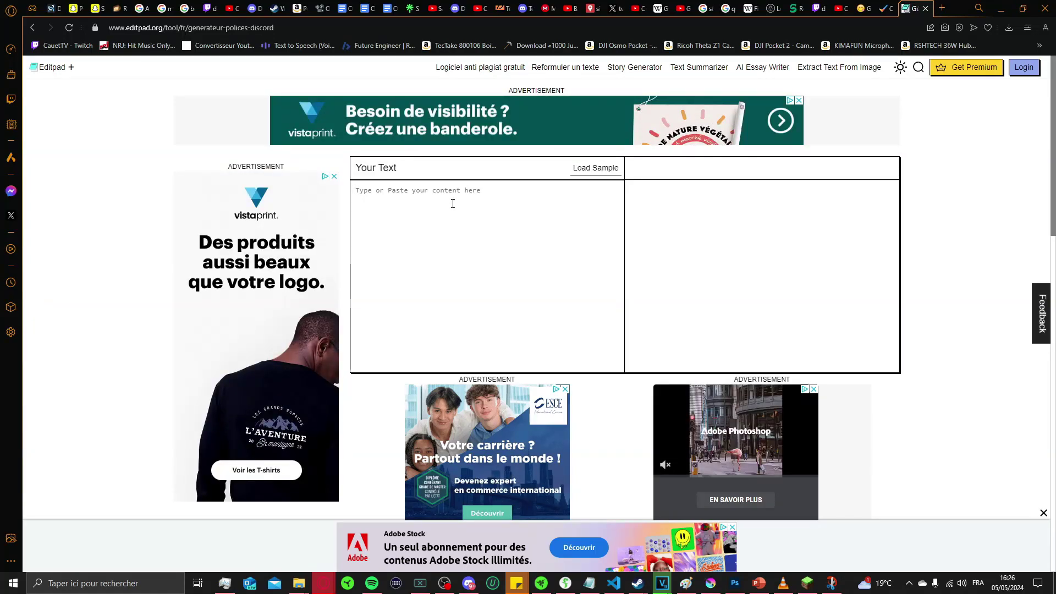
pyautogui.write('écrire')
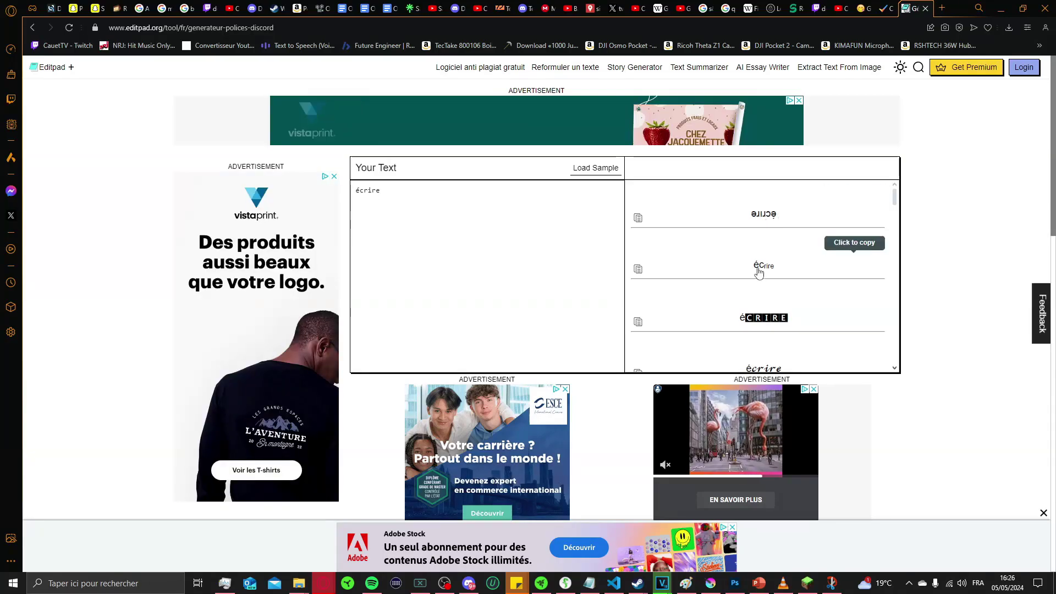
pyautogui.scroll(-2, 764, 276)
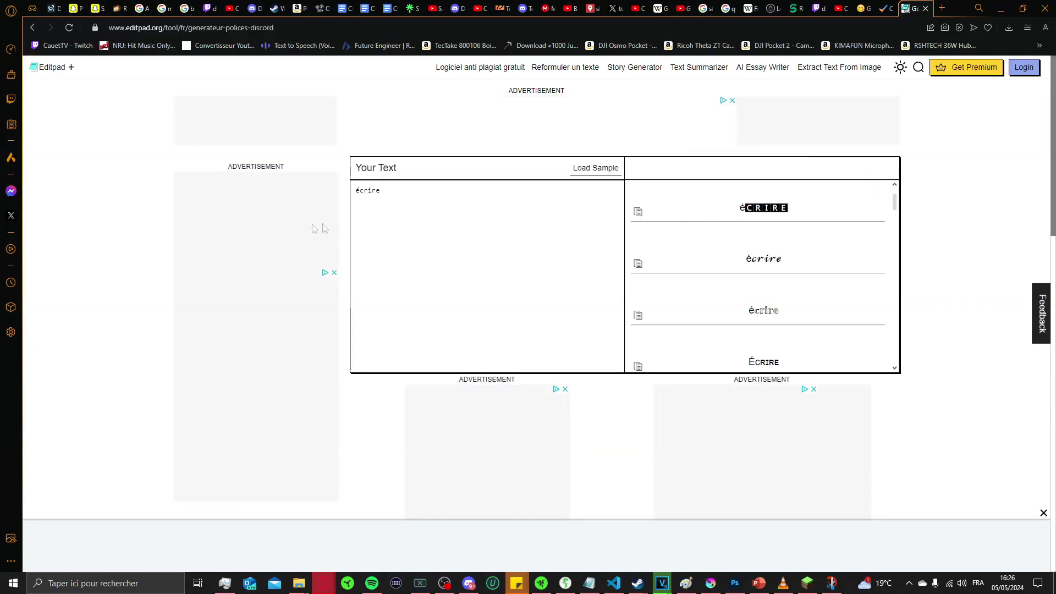
pyautogui.press('Home')
pyautogui.press('Delete')
pyautogui.write('e')
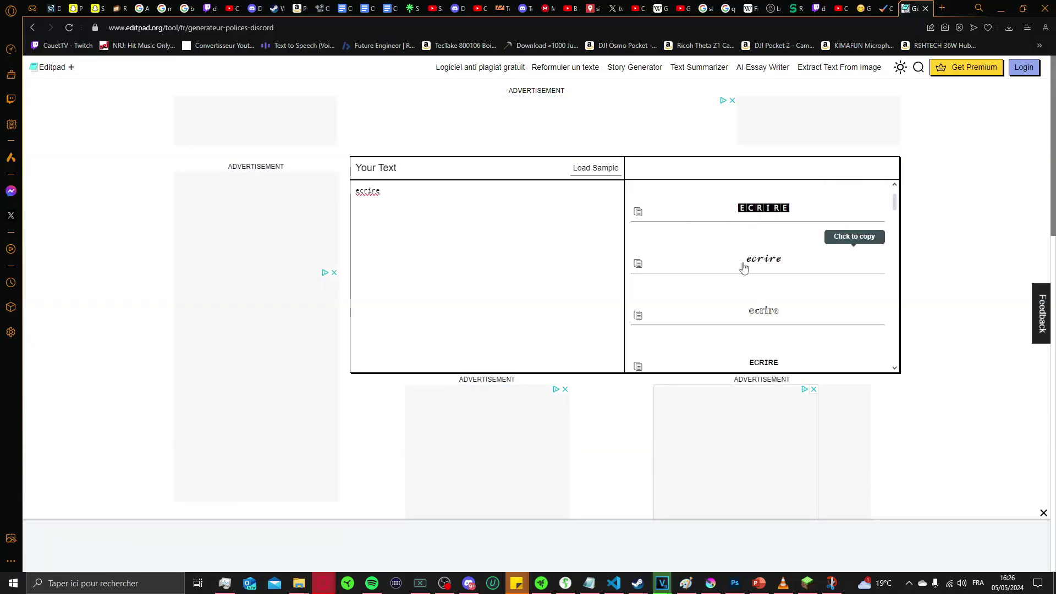
# Step: Look through the generated font styles of ecrire and copy the 乇匚尺丨尺乇 version
pyautogui.scroll(-3, 742, 280)
pyautogui.scroll(-3, 740, 300)
pyautogui.scroll(-5, 745, 297)
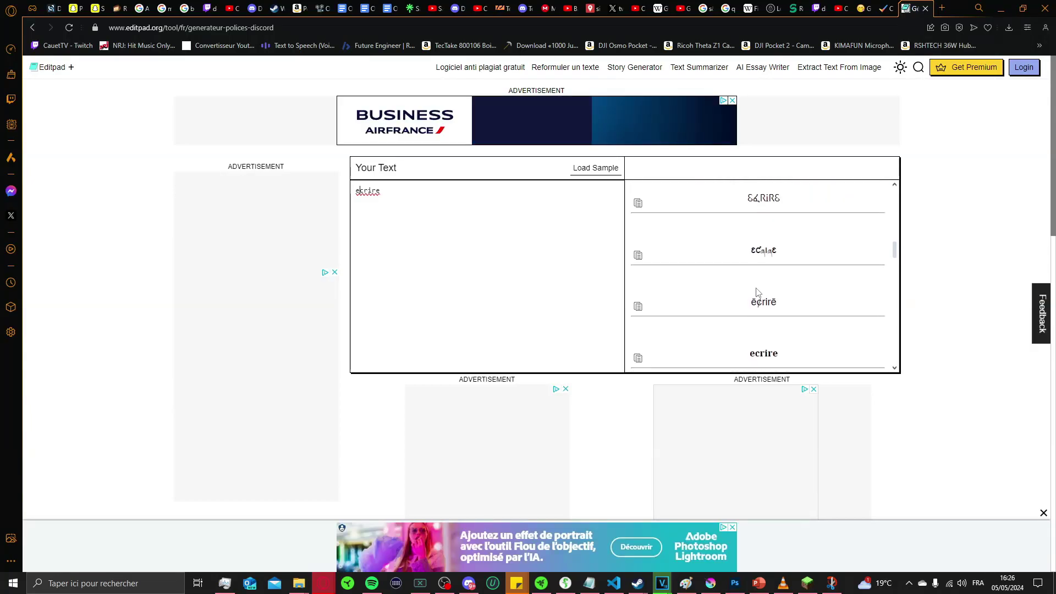
pyautogui.scroll(-5, 757, 295)
pyautogui.scroll(-4, 755, 297)
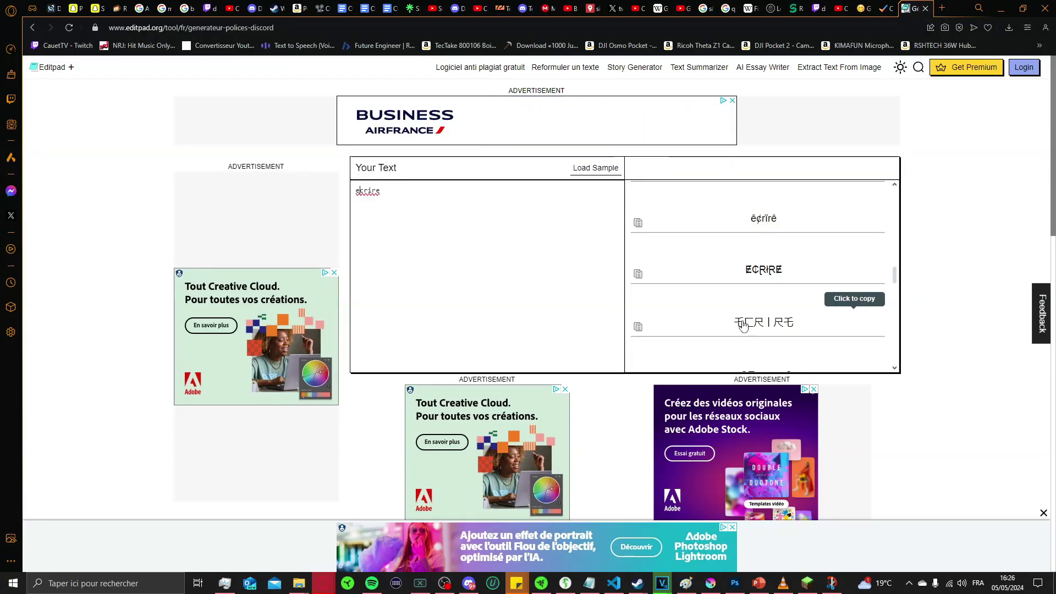
# Step: Switch to Discord, rename the Staff écrire channel as 乇匚尺丨尺乇, save the change and leave its settings
pyautogui.click(472, 586)
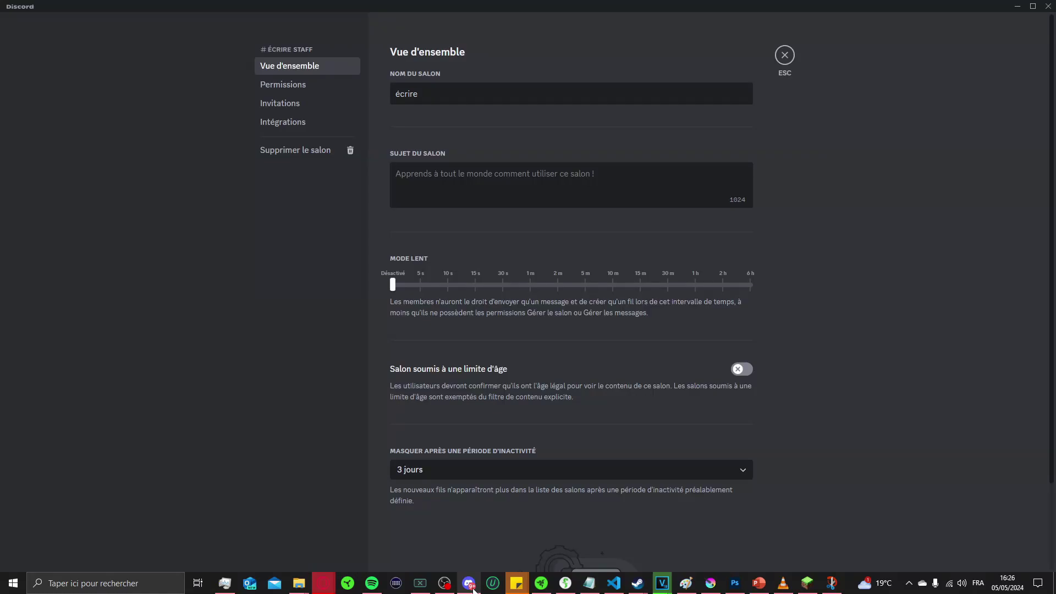
pyautogui.doubleClick(442, 96)
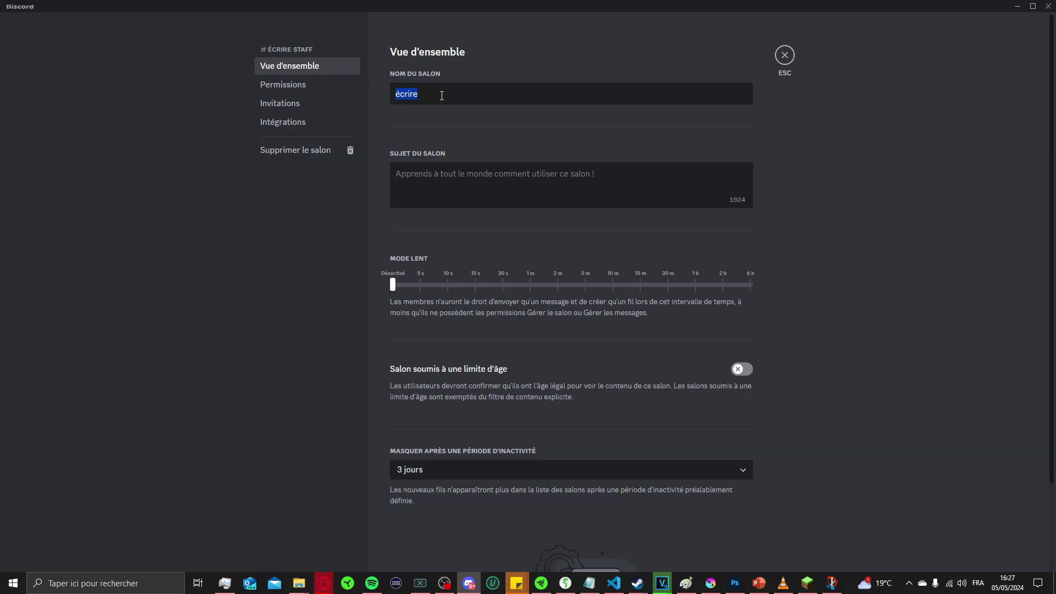
pyautogui.write('ᗴᑕᖇIᖇᗴ')
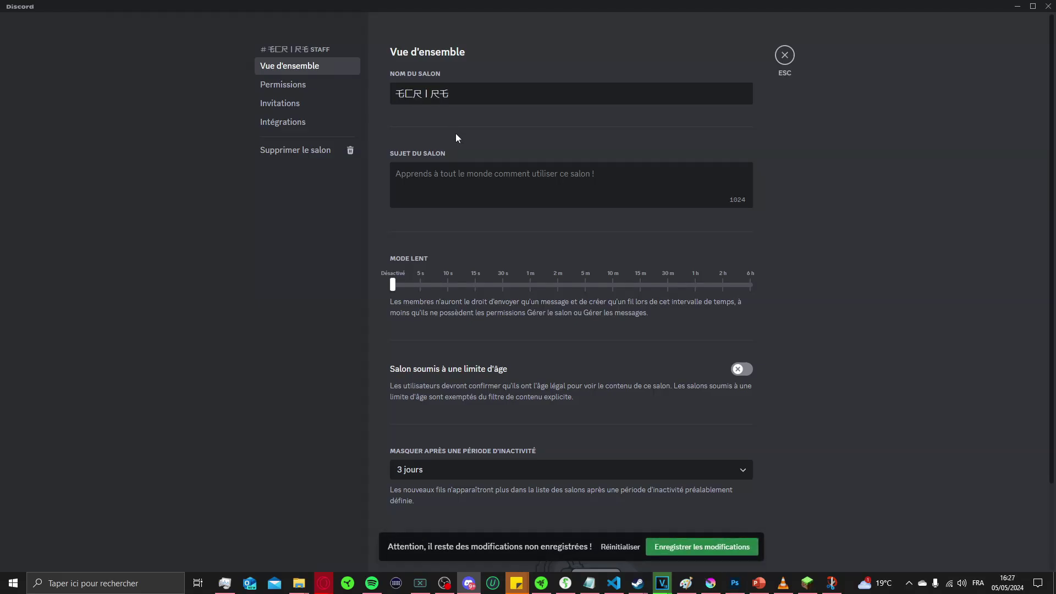
pyautogui.click(696, 551)
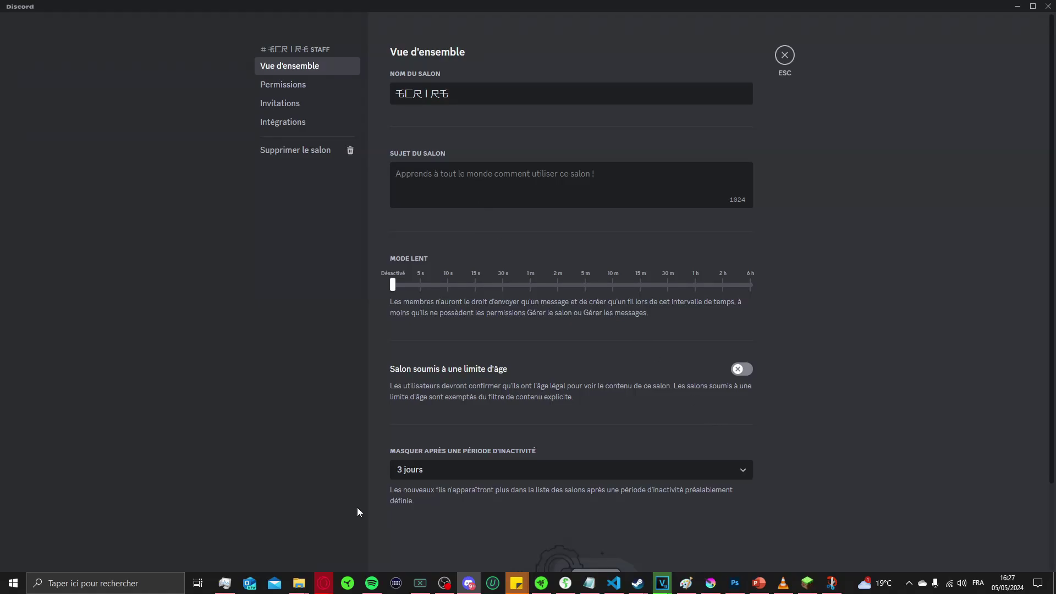
pyautogui.click(785, 55)
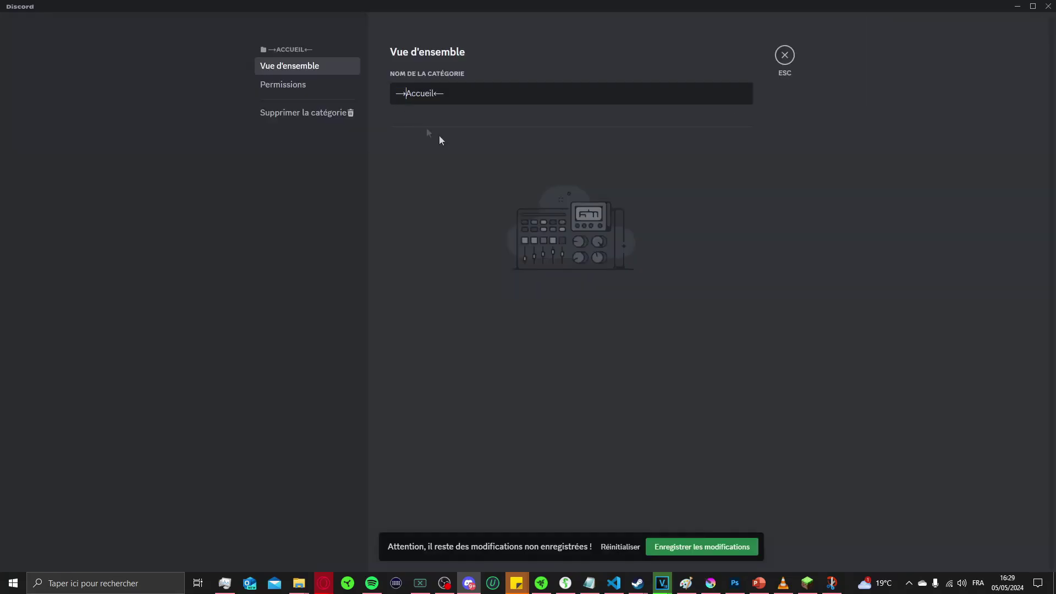
# Step: Save the Accueil category name as ⟶Accueil⟵ and close the copied-arrow notice on coolsymbol.com
pyautogui.click(691, 546)
pyautogui.click(787, 55)
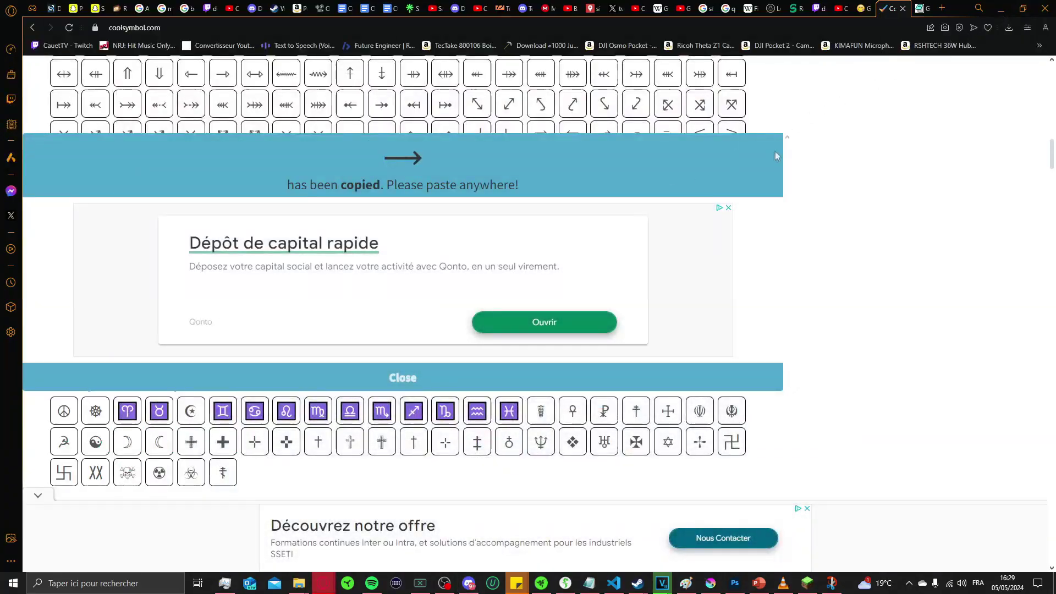
pyautogui.click(566, 373)
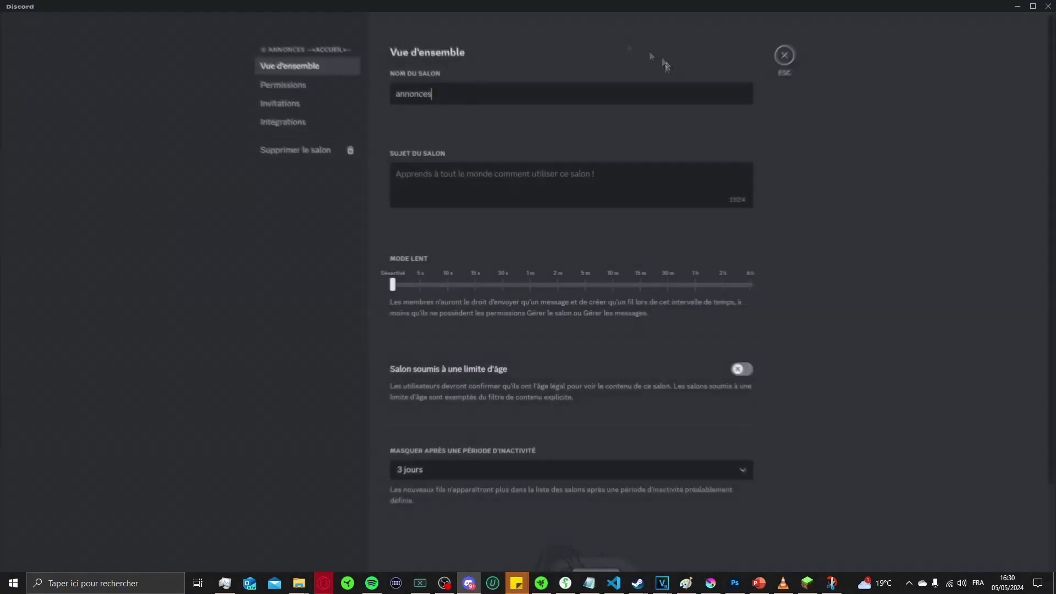
# Step: Add the ⤷ symbol to the Accueil annonces channel name and open the settings of the commandes-bots channel
pyautogui.hotkey('ctrl', 'v')
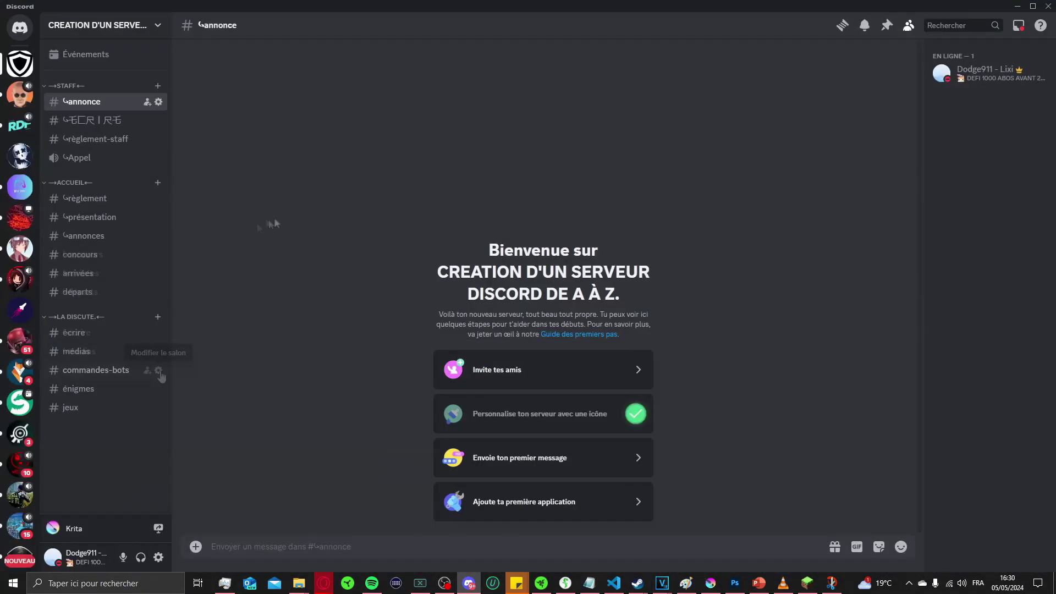
pyautogui.click(158, 370)
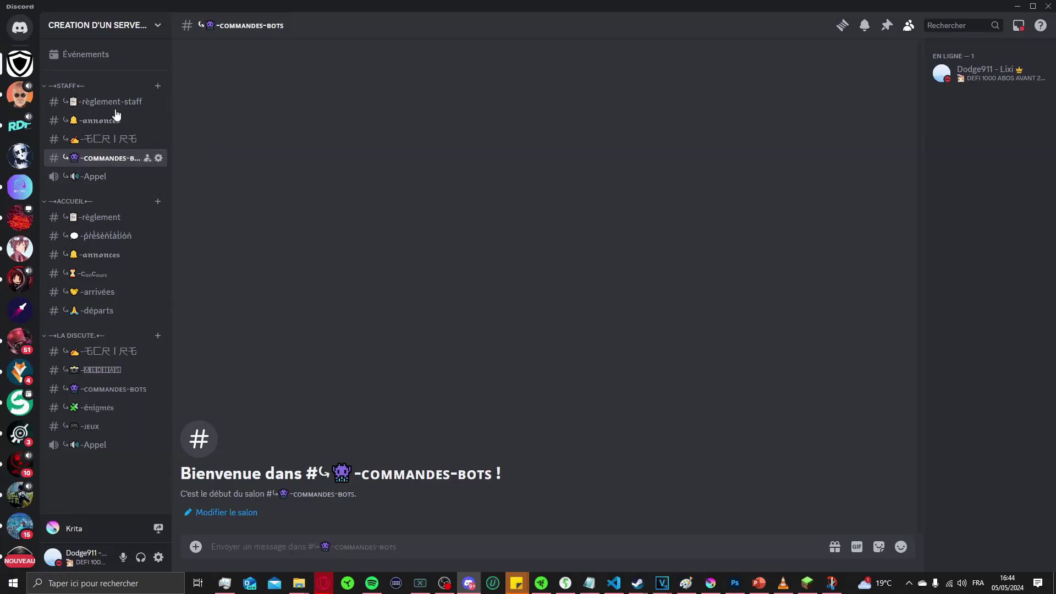
# Step: View the decorated Staff channels écrire, annonces and règlement-staff, and the La discute channels commandes-bots and jeux
pyautogui.click(110, 139)
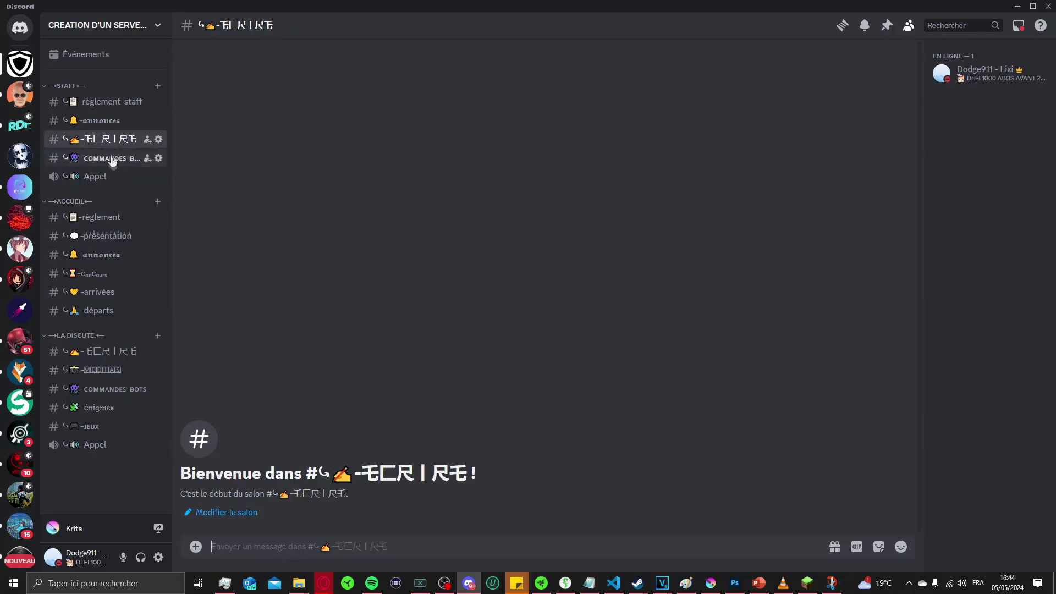
pyautogui.click(100, 121)
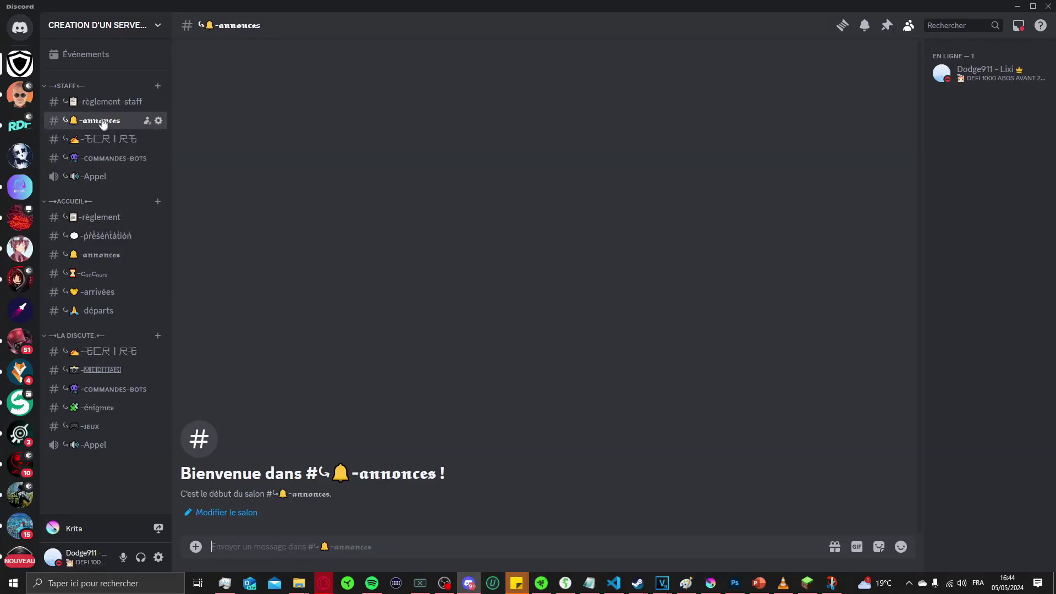
pyautogui.click(99, 102)
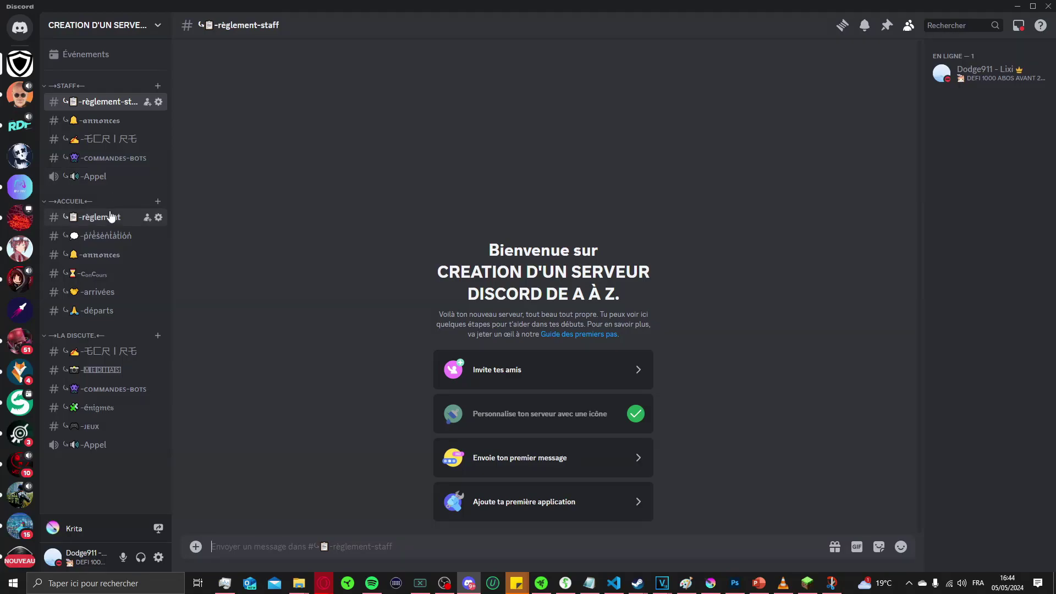
pyautogui.click(109, 390)
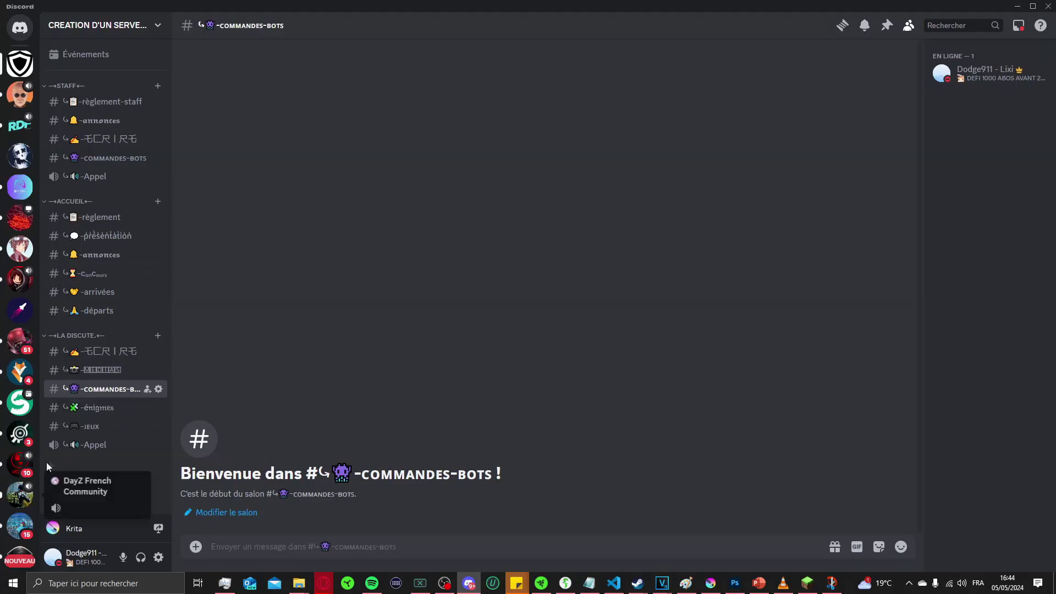
pyautogui.click(100, 426)
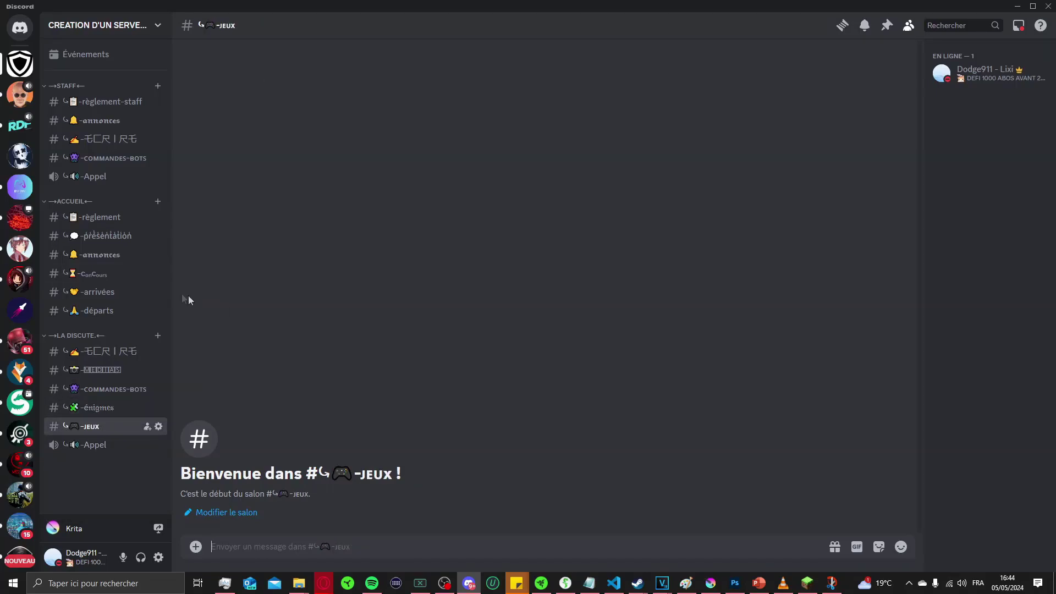
# Step: View the decorated Accueil channels annonces, concours, arrivées and départs
pyautogui.click(117, 258)
pyautogui.click(117, 276)
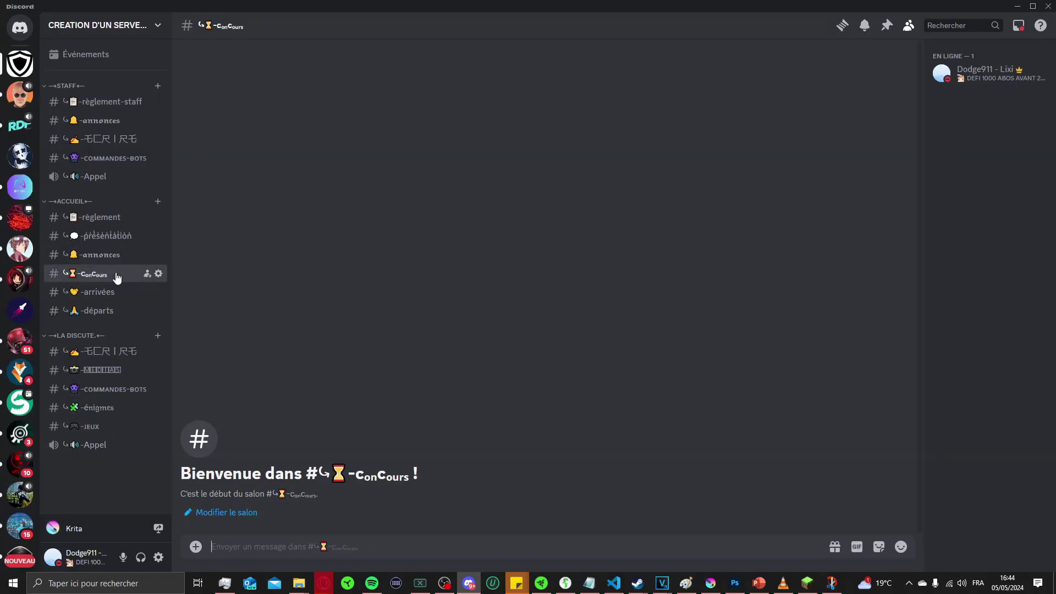
pyautogui.click(112, 293)
pyautogui.click(111, 311)
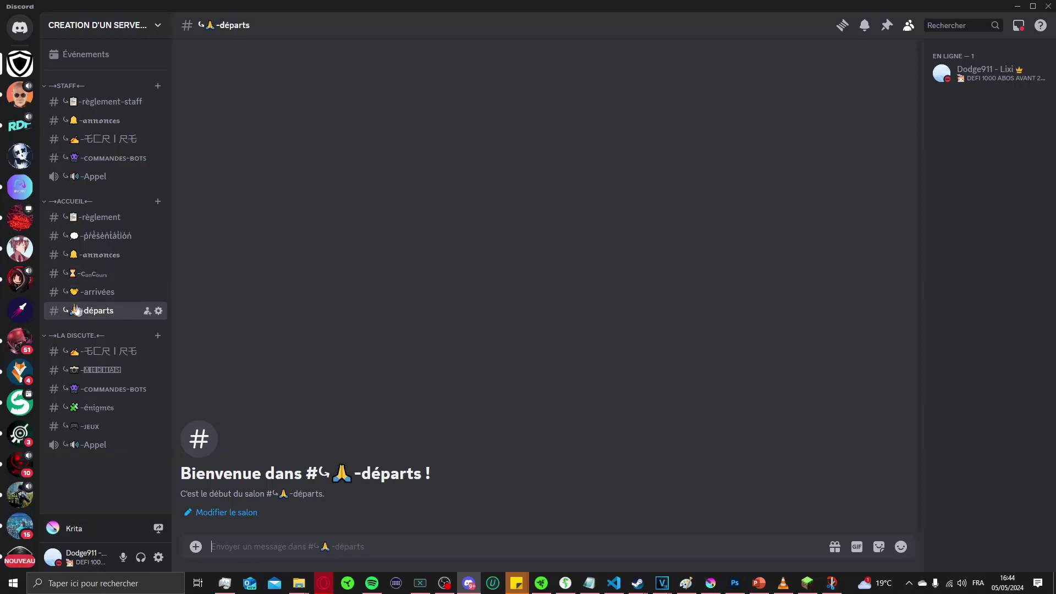